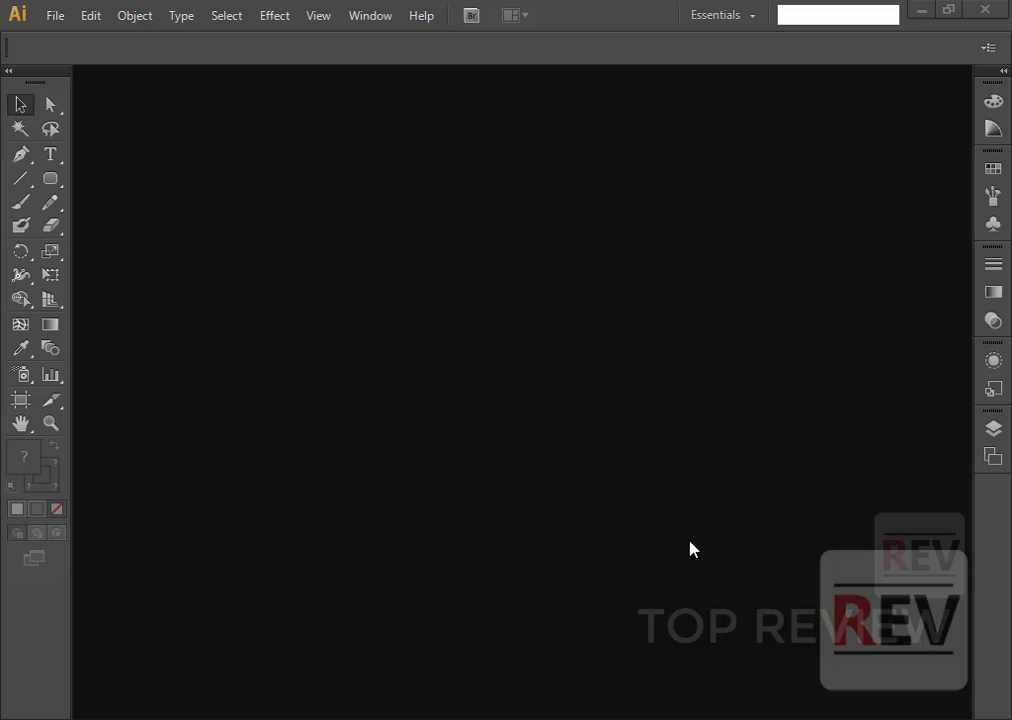
Start a new document named 'Gird' with a 720 × 720 px artboard.
click(52, 16)
click(85, 39)
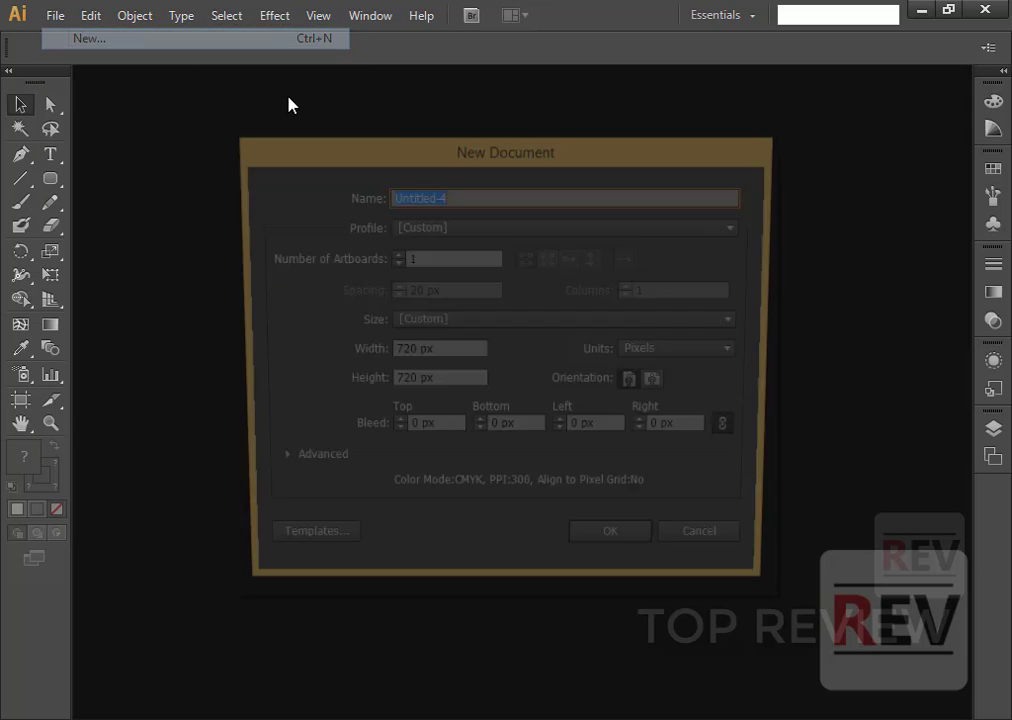
drag(513, 149, 355, 172)
text(te)
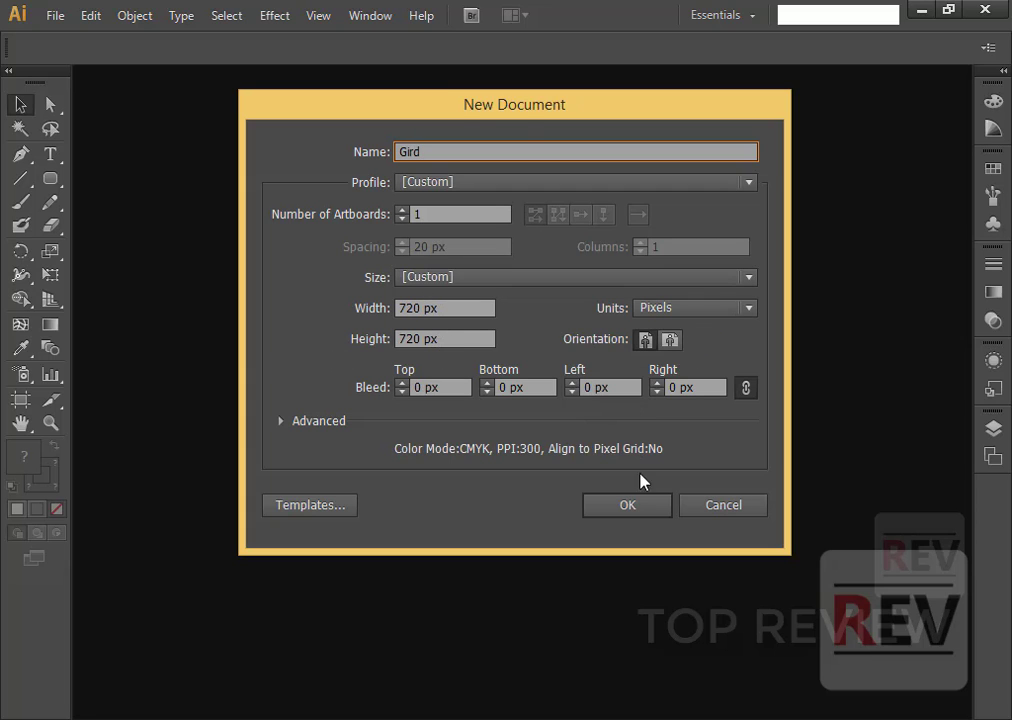
click(641, 505)
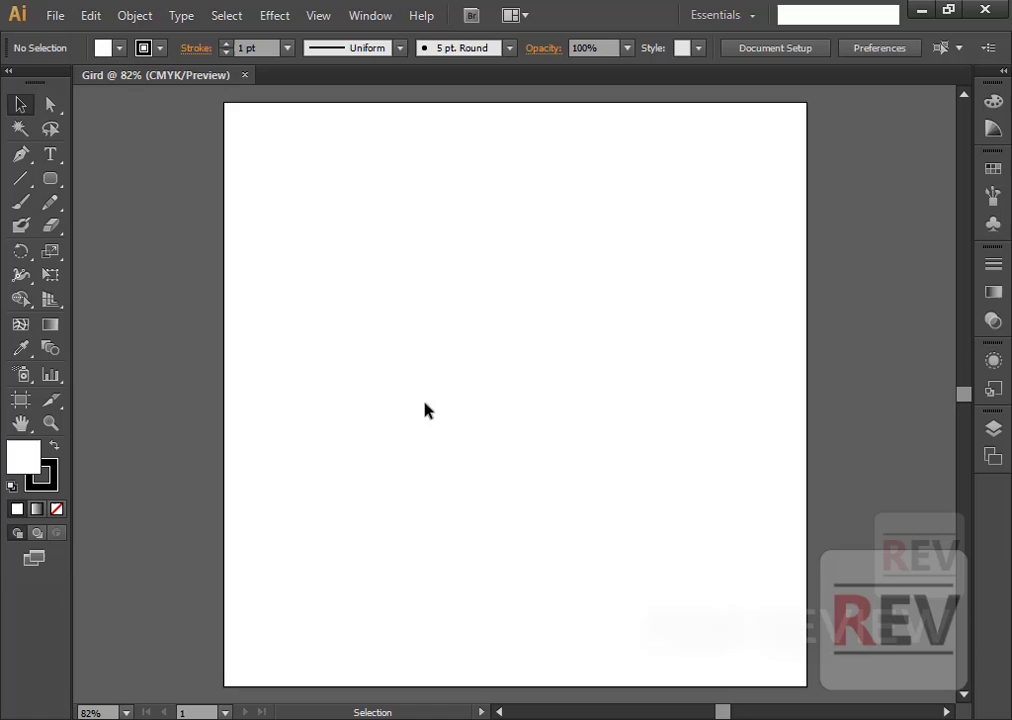
Change the General Preferences Keyboard Increment from 30 px to 20 px.
click(95, 20)
mouse_move(226, 612)
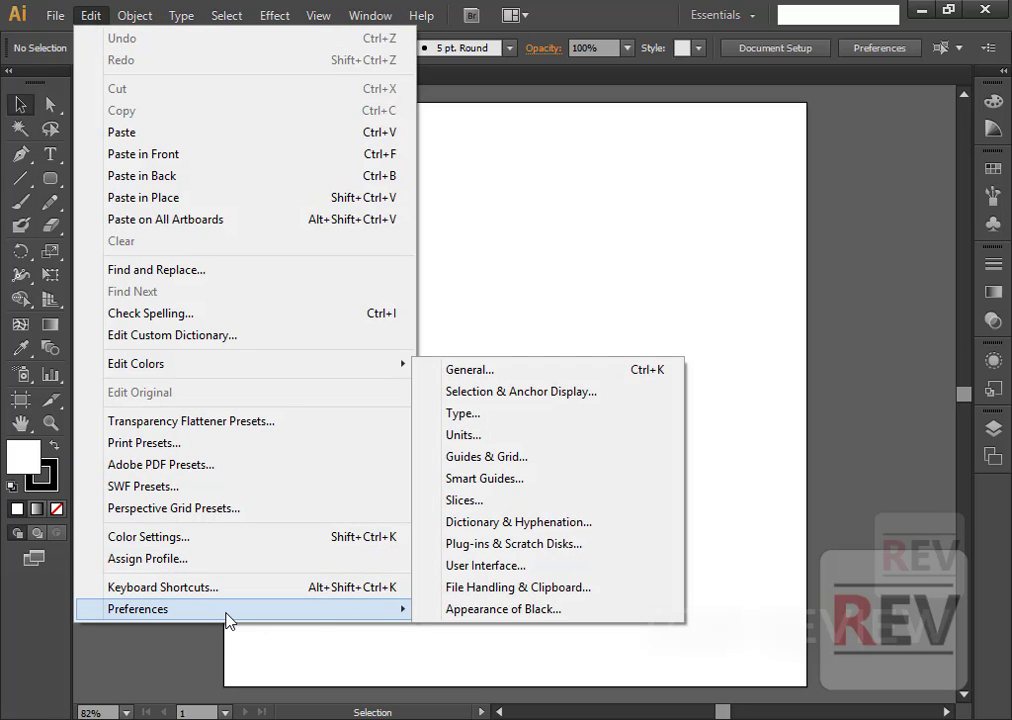
click(561, 378)
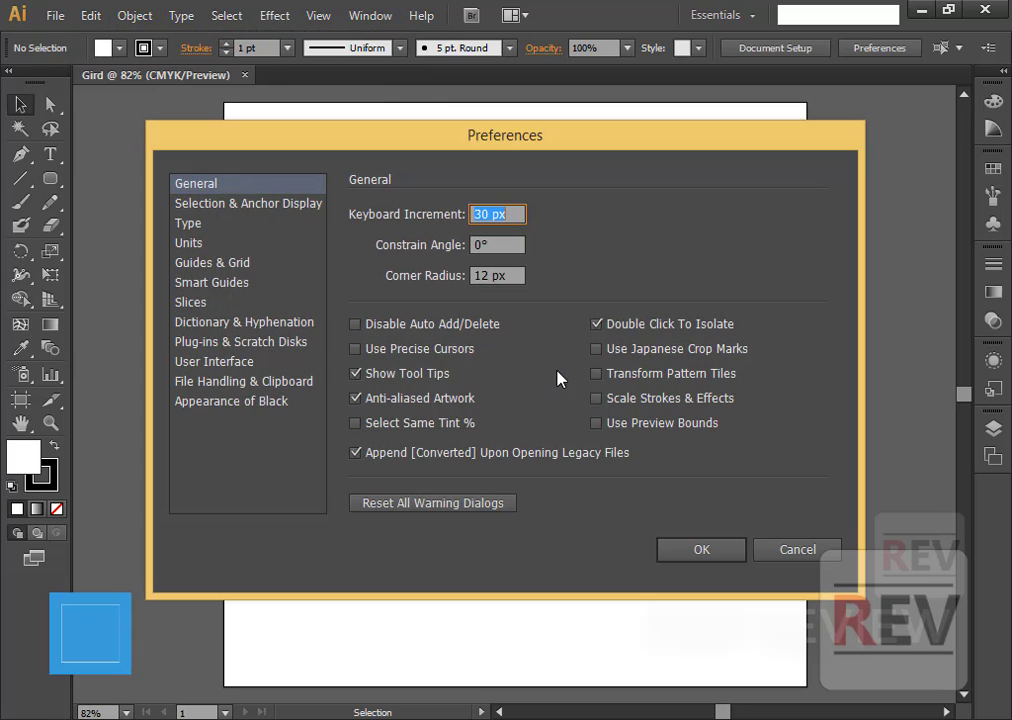
double_click(481, 214)
text(20)
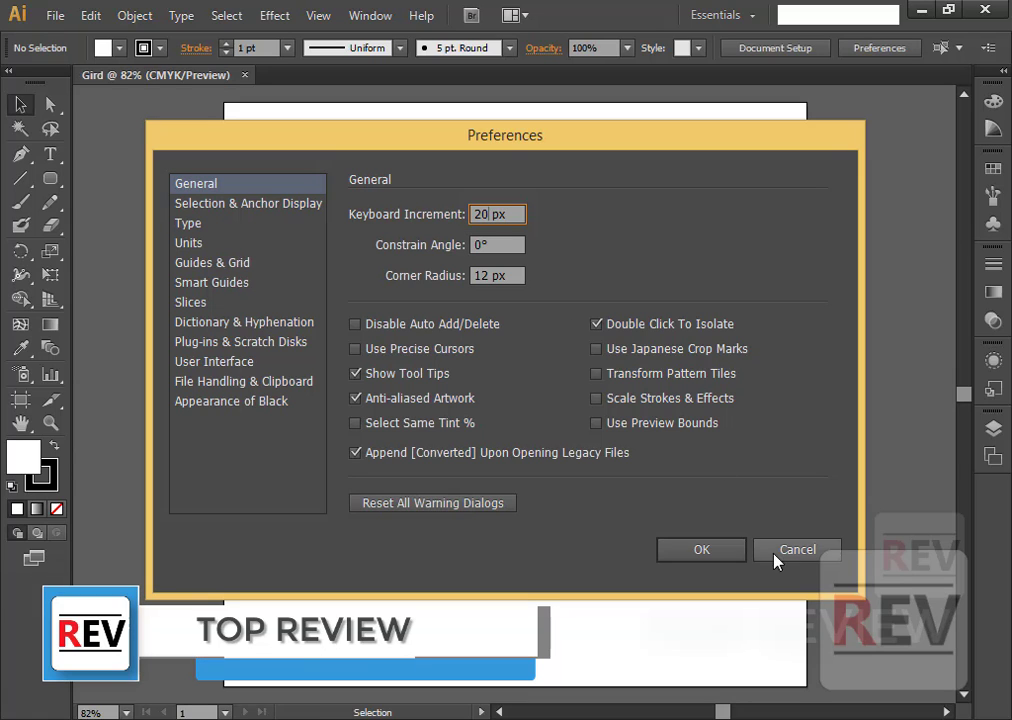
click(737, 558)
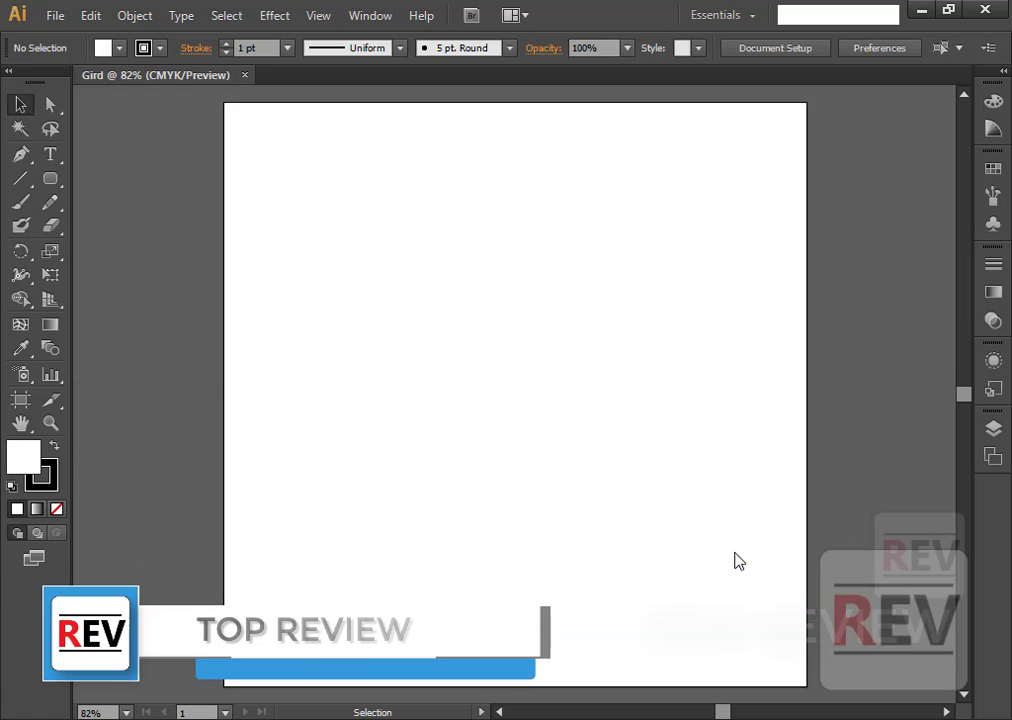
With the Line Segment tool, draw a vertical line left of the artboard down to its bottom.
click(22, 180)
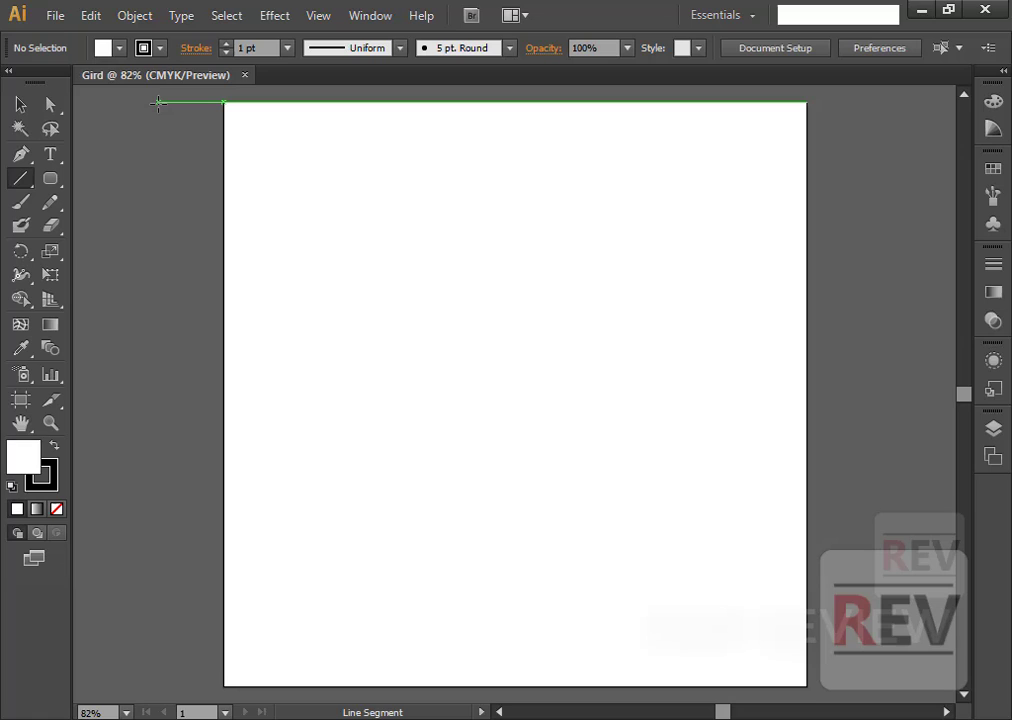
key(ctrl+minus)
key(ctrl+minus)
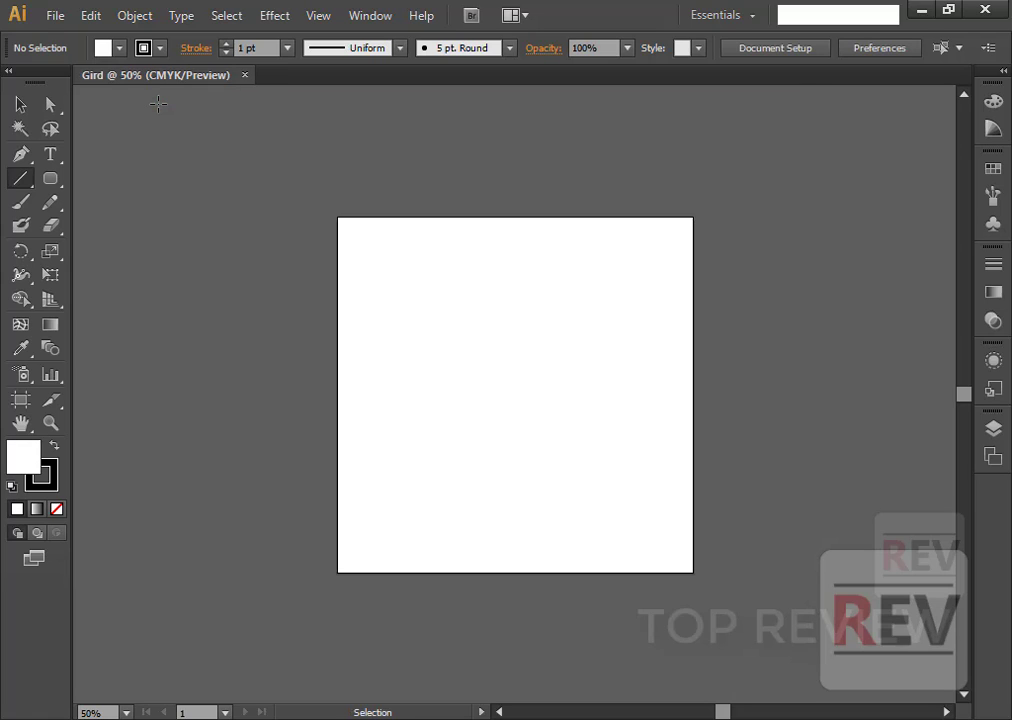
key(ctrl+0)
key(ctrl+minus)
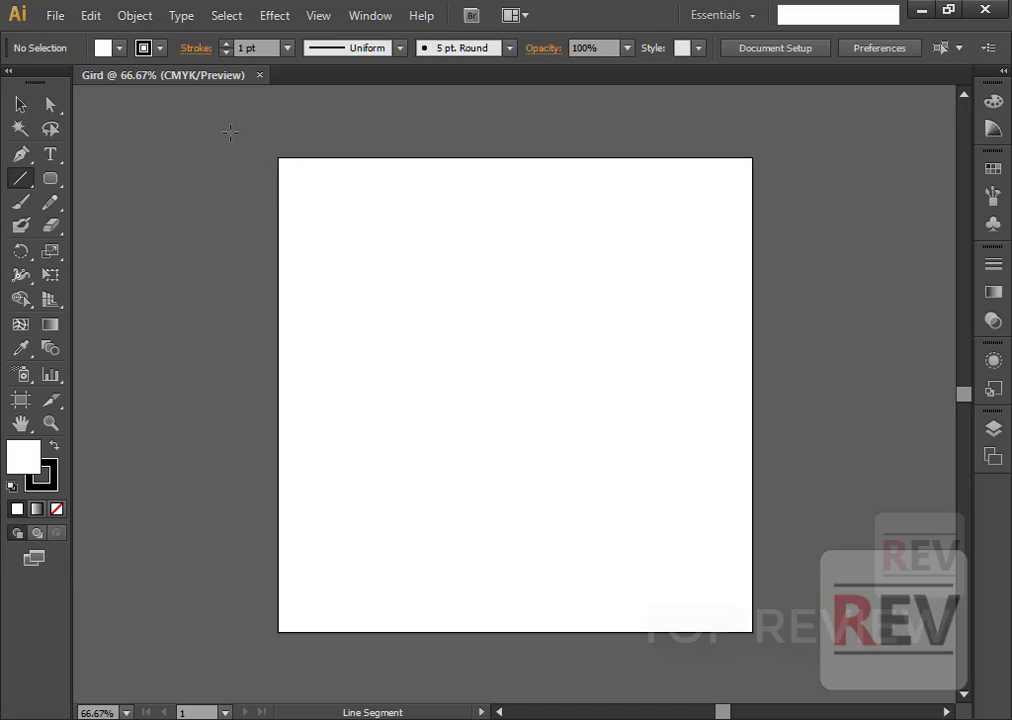
click(230, 132)
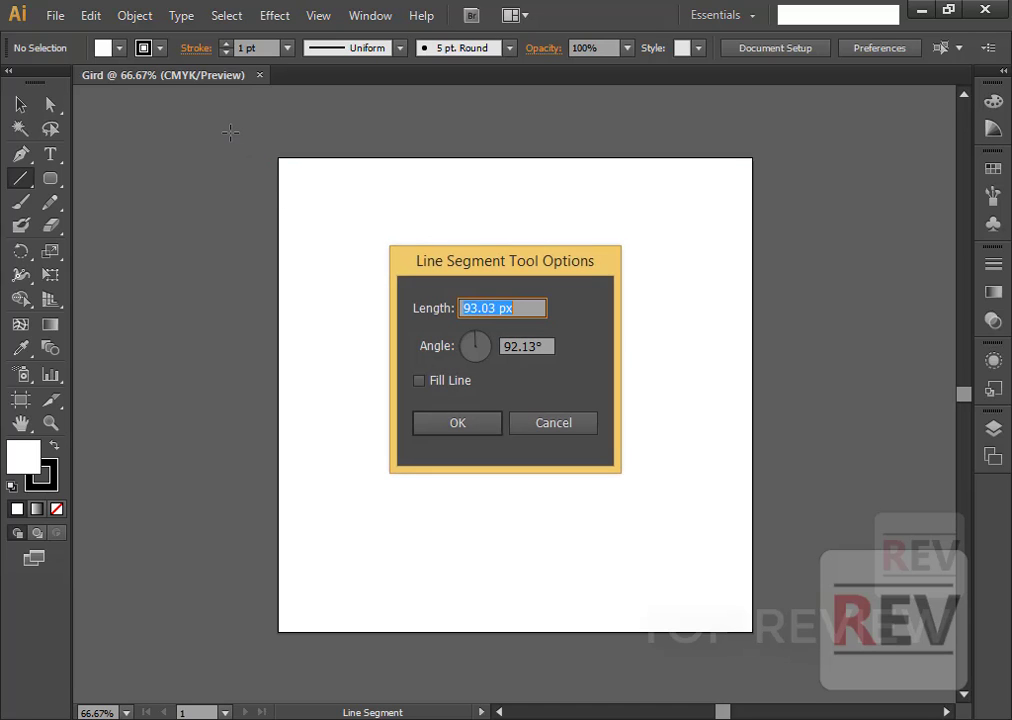
click(553, 423)
drag(221, 139, 201, 650)
key(ctrl+z)
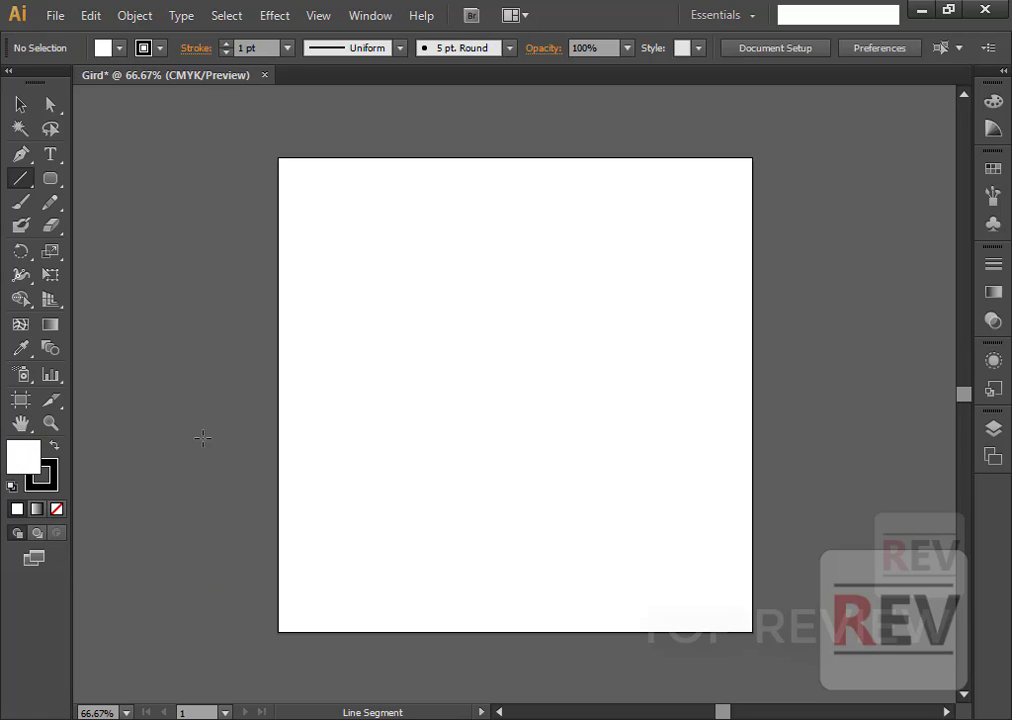
drag(211, 133, 170, 633)
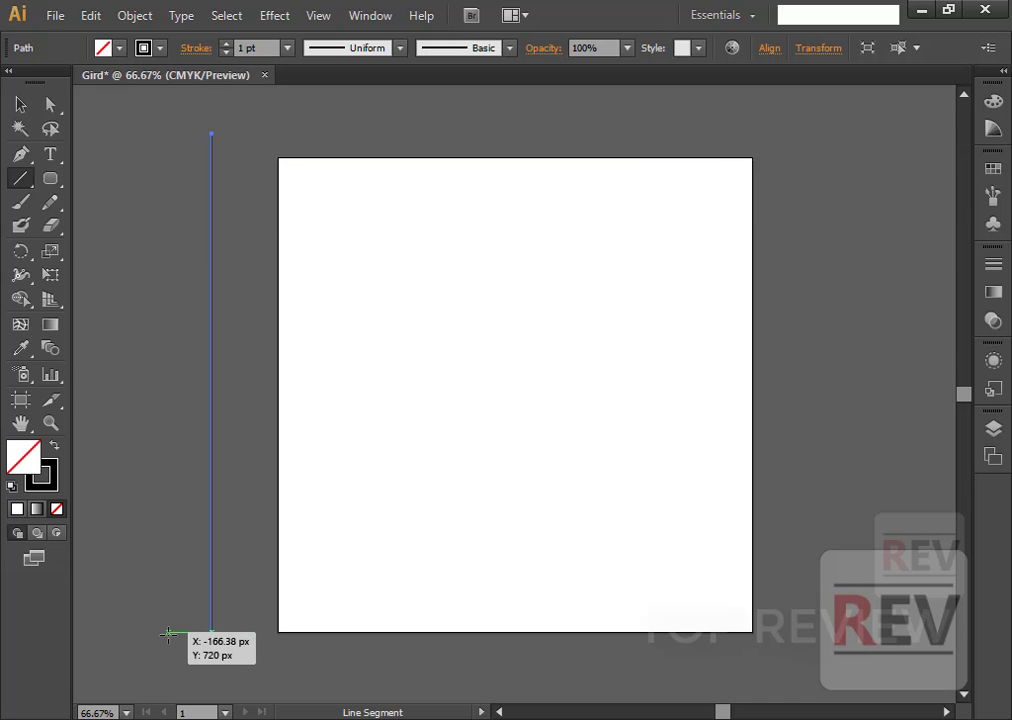
Give the line a C=70 M=15 Y=0 K=0 blue stroke at 1 pt.
click(159, 49)
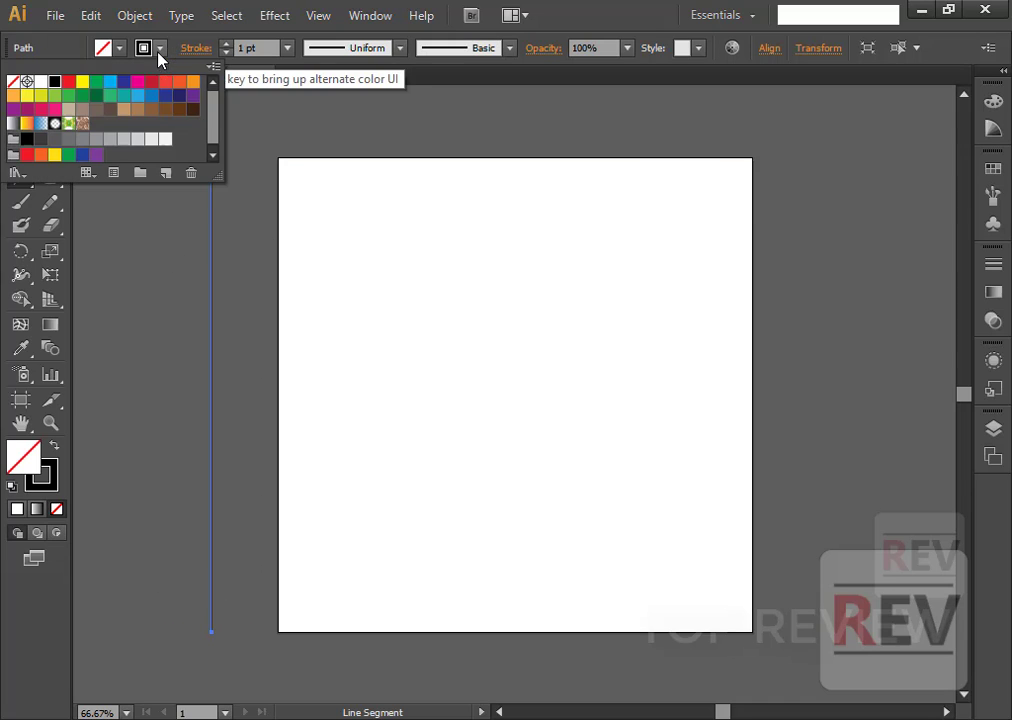
click(111, 86)
click(135, 97)
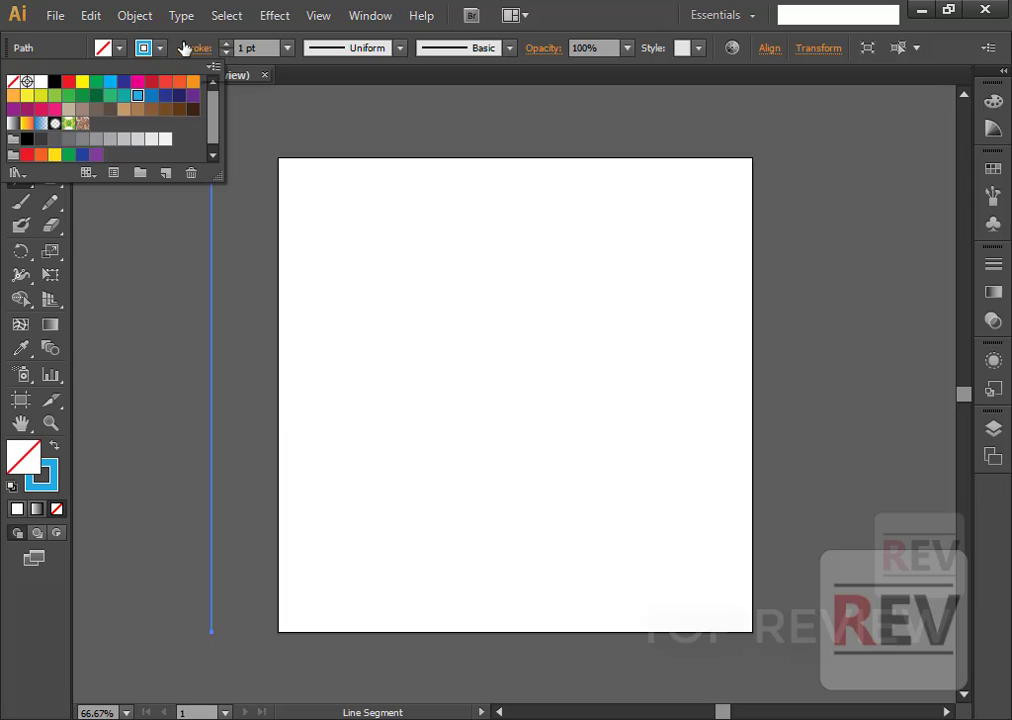
click(287, 48)
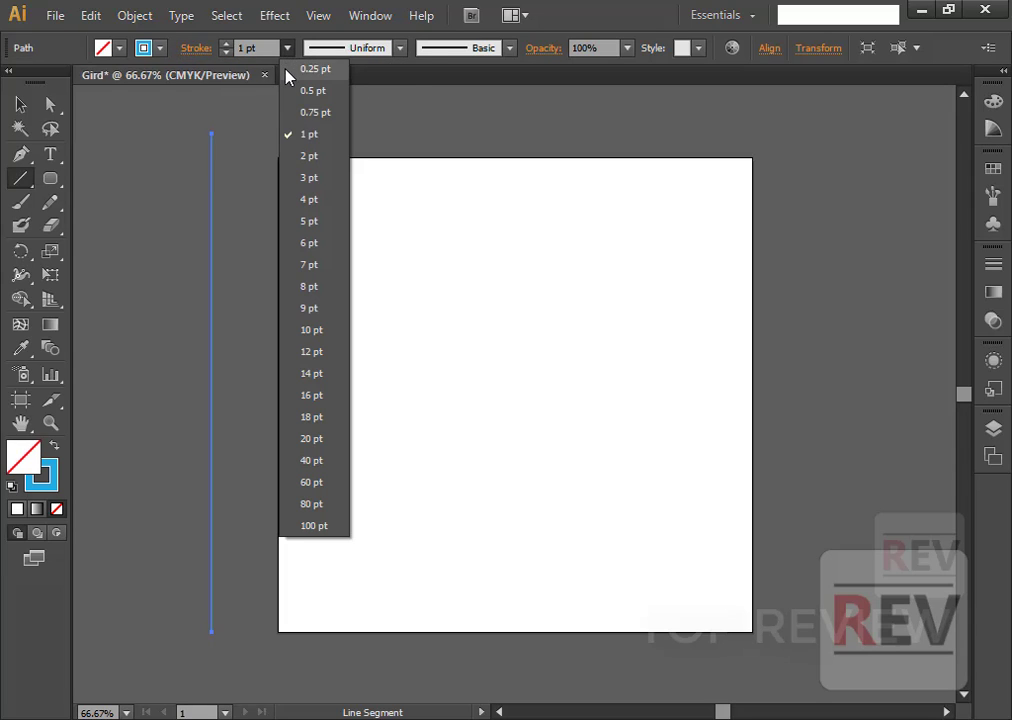
click(307, 137)
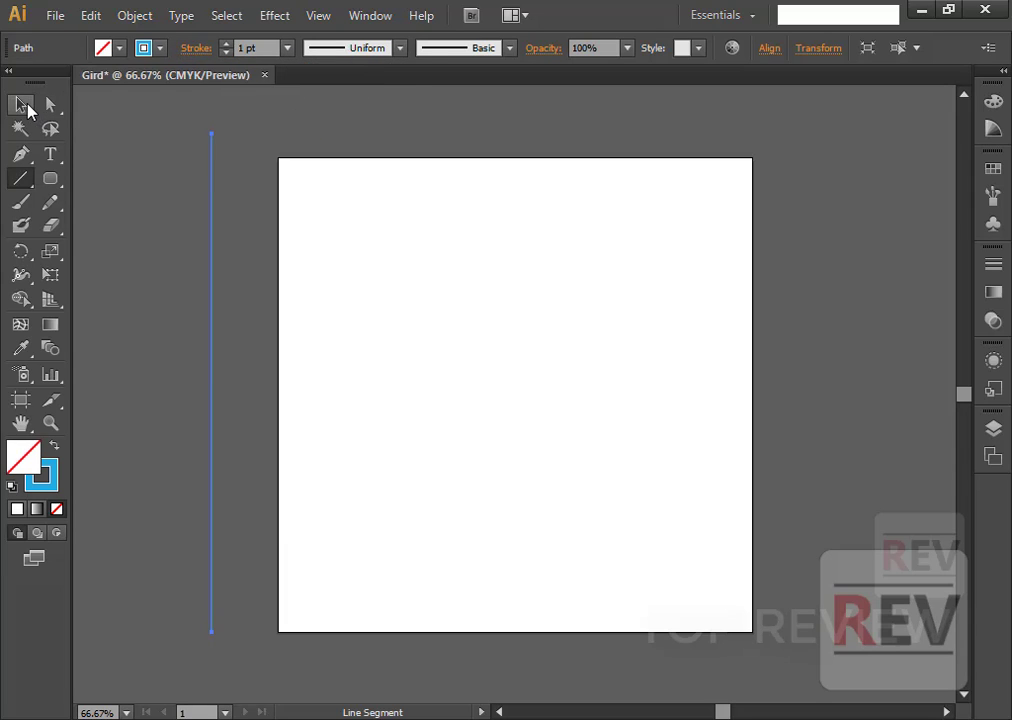
Copy the blue line and step six evenly spaced copies rightward across and past the artboard.
click(21, 104)
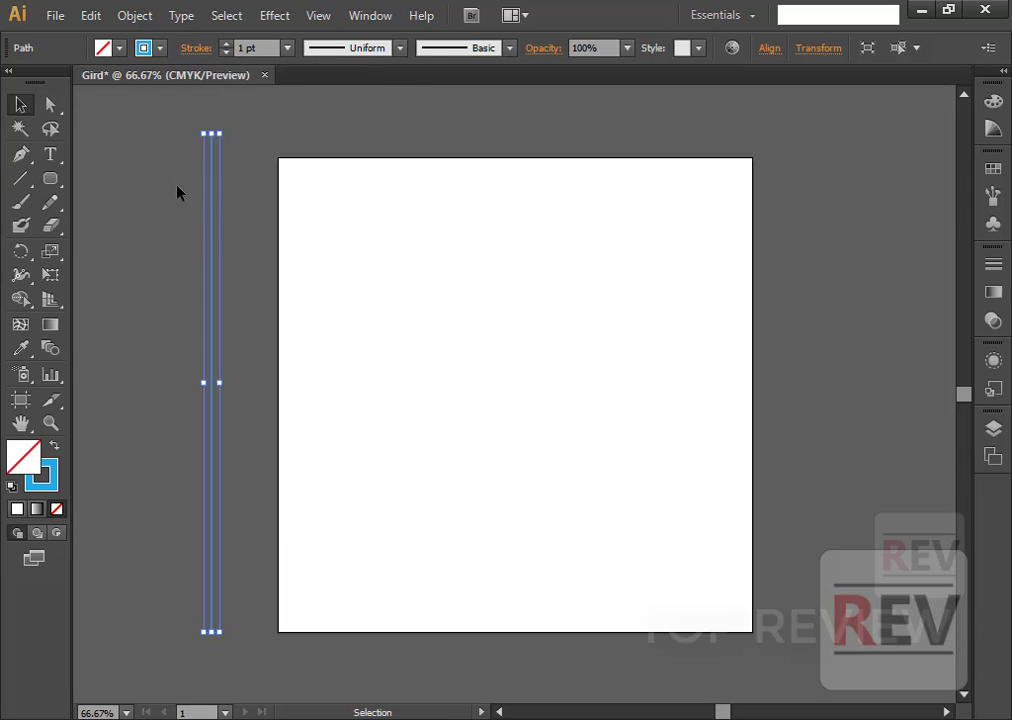
click(93, 18)
click(166, 113)
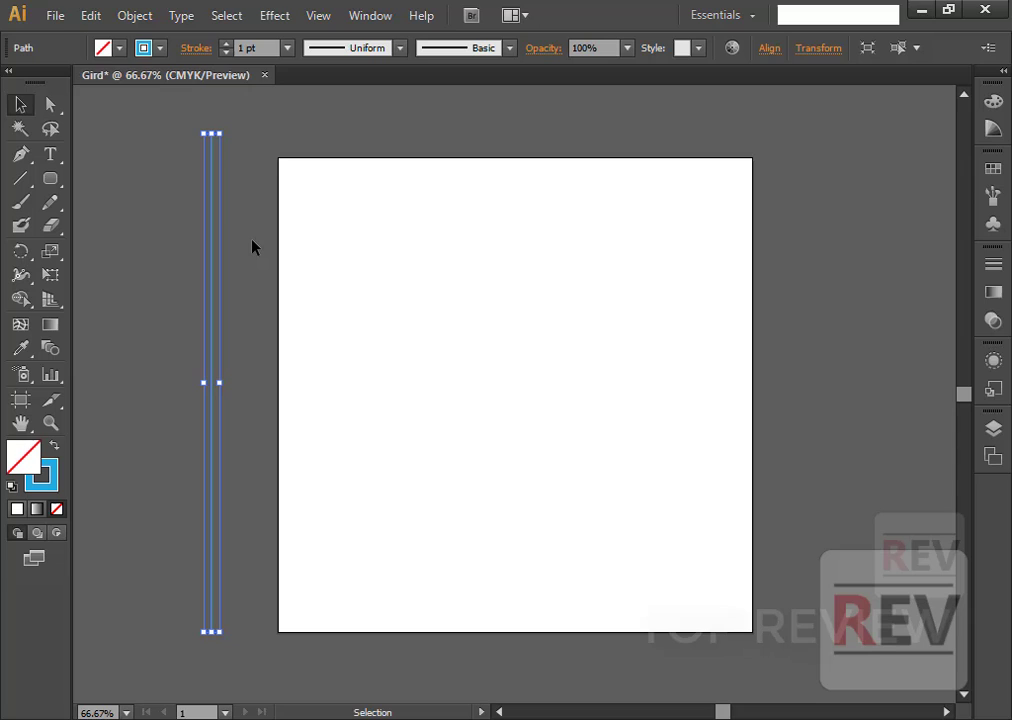
key(ctrl+alt+Right)
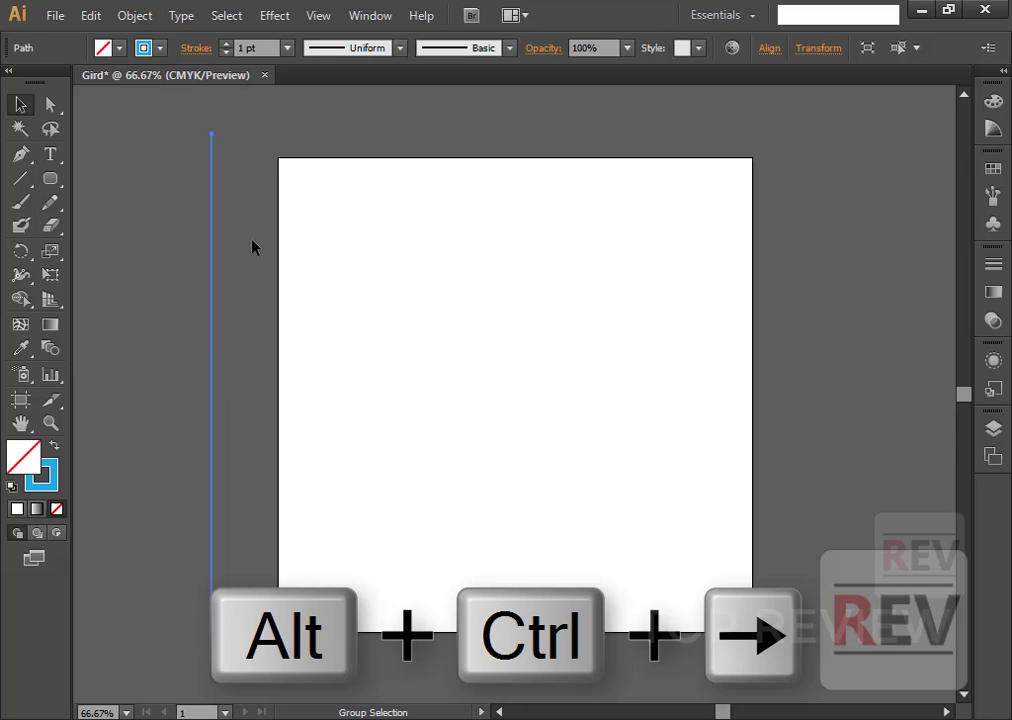
key(ctrl+alt+Right)
key(ctrl+alt+Right)
key(ctrl+alt+Right)
key(ctrl+alt+Right)
key(ctrl+alt+Right)
key(ctrl+alt+Right)
key(ctrl+alt+Right)
key(ctrl+alt+Right)
key(ctrl+alt+Right)
key(ctrl+alt+Right)
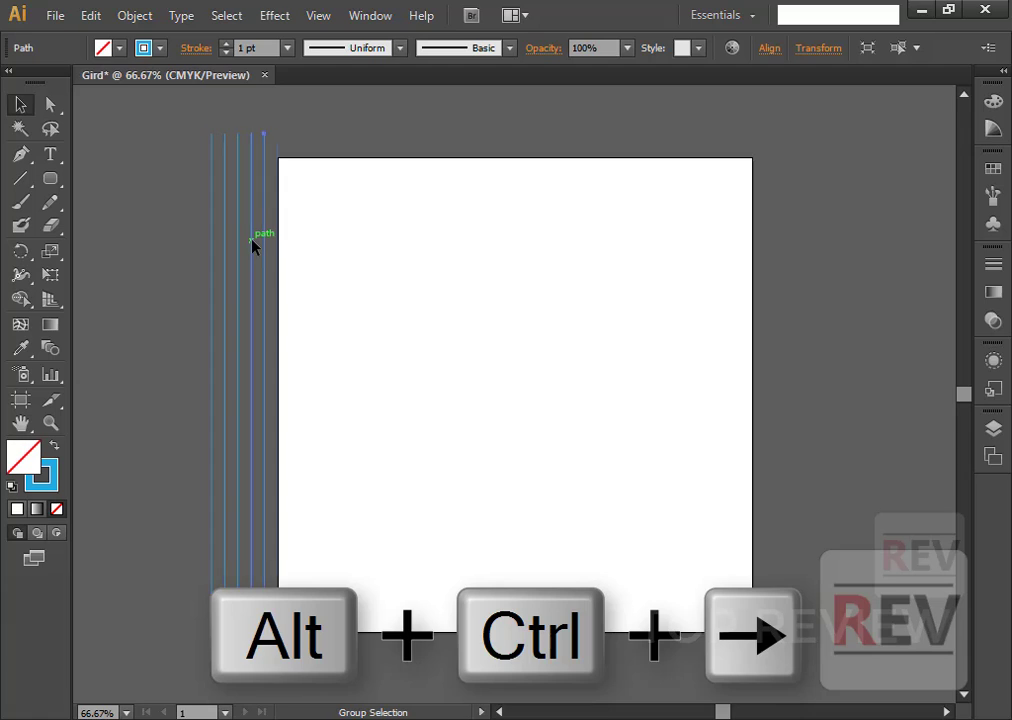
key(ctrl+alt+Right)
key(ctrl+alt+Right)
key(ctrl+alt+Right)
key(ctrl+alt+Right)
key(ctrl+alt+Right)
key(ctrl+alt+Right)
key(ctrl+alt+Right)
key(ctrl+alt+Right)
key(ctrl+alt+Right)
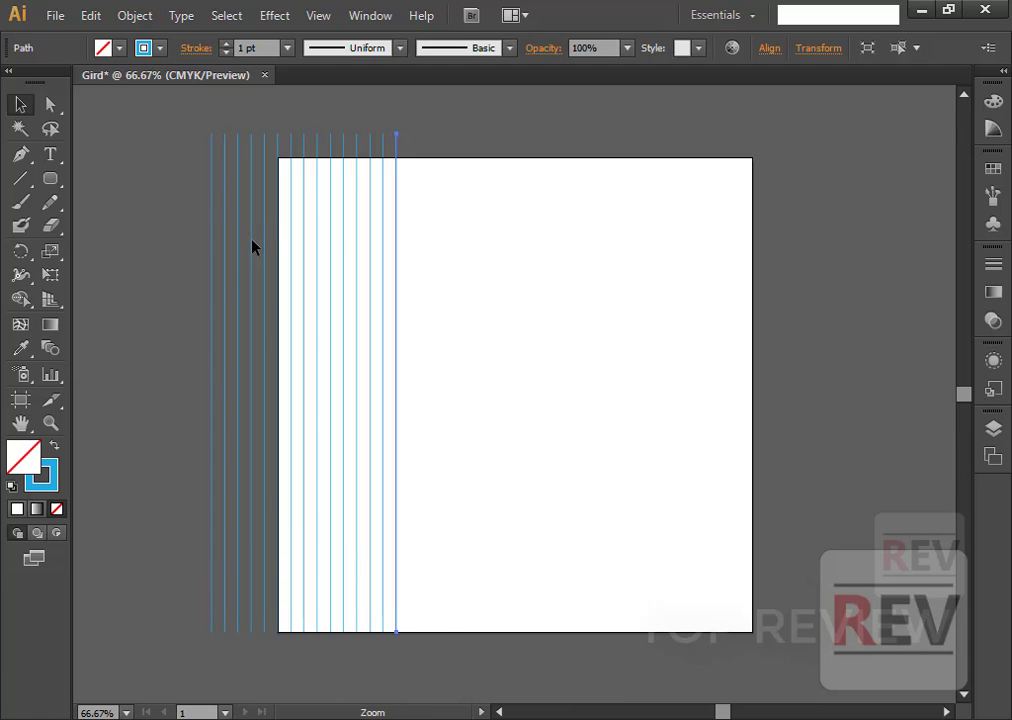
key(ctrl+alt+Right)
key(ctrl+alt+Right)
key(ctrl+alt+Right)
key(ctrl+alt+Right)
key(ctrl+alt+Right)
key(ctrl+alt+Right)
key(ctrl+alt+Right)
key(ctrl+alt+Right)
key(ctrl+alt+Right)
key(ctrl+alt+Right)
key(ctrl+alt+Right)
key(ctrl+alt+Right)
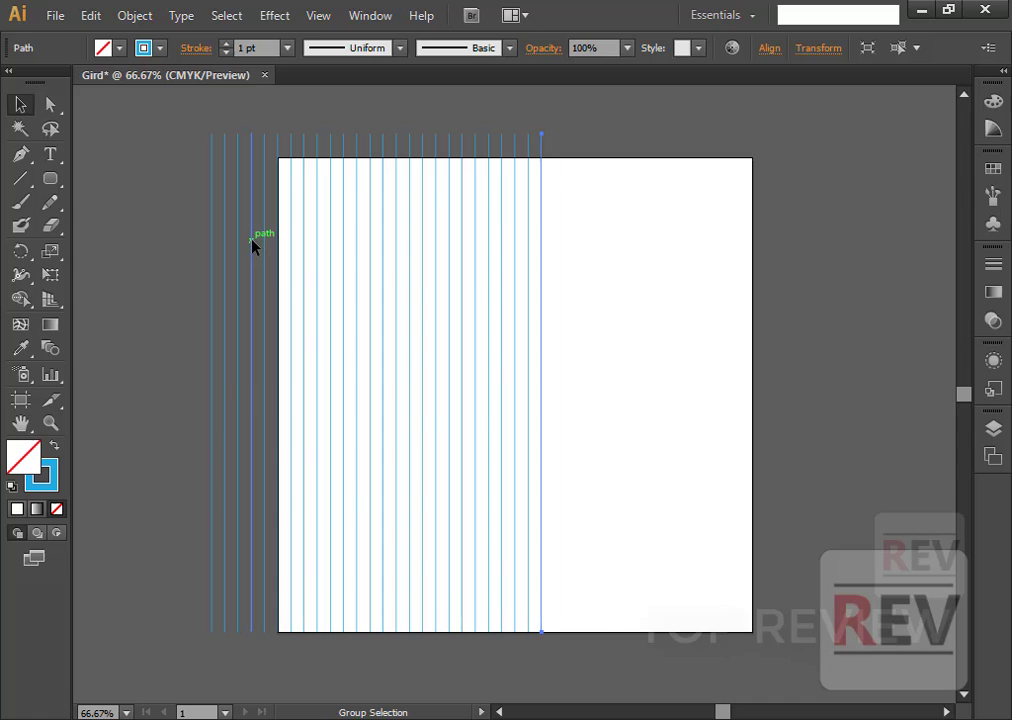
key(ctrl+alt+Right)
key(ctrl+alt+Right)
key(ctrl+alt+Right)
key(ctrl+alt+Right)
key(ctrl+alt+Right)
key(ctrl+alt+Right)
key(ctrl+alt+Right)
key(ctrl+alt+Right)
key(ctrl+alt+Right)
key(ctrl+alt+Right)
key(ctrl+alt+Right)
key(ctrl+alt+Right)
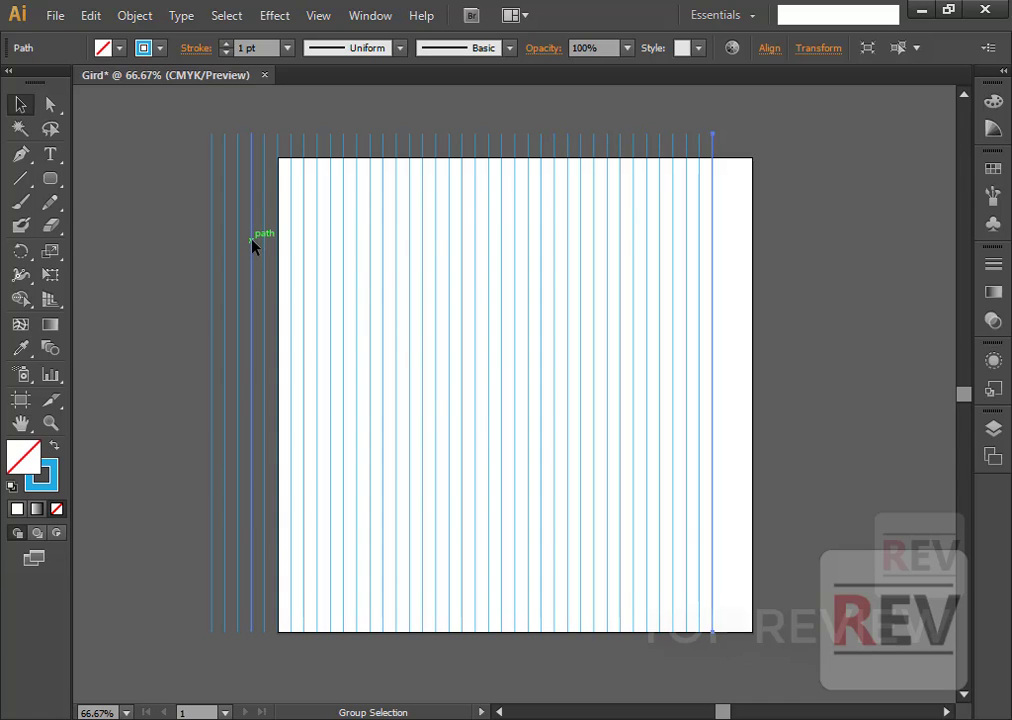
key(ctrl+alt+Right)
key(ctrl+alt+Right)
key(ctrl+alt+Right)
key(ctrl+alt+Right)
key(ctrl+alt+Right)
key(ctrl+alt+Right)
key(ctrl+alt+Right)
key(ctrl+alt+Right)
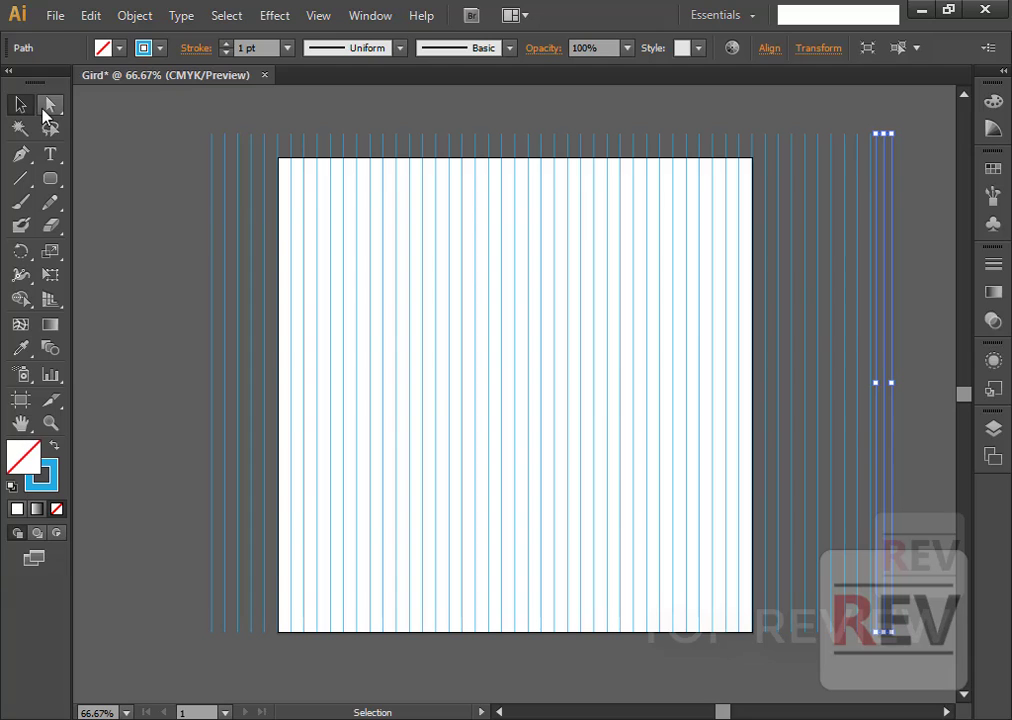
click(127, 158)
Select all the vertical blue lines and group them into one object.
drag(869, 380, 922, 402)
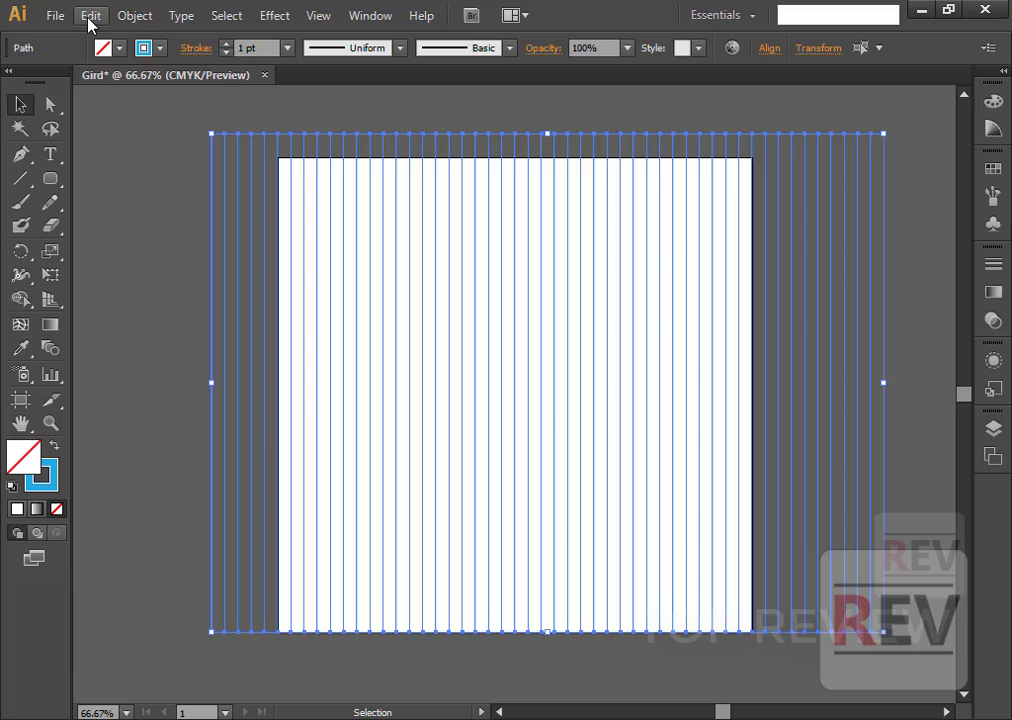
click(140, 16)
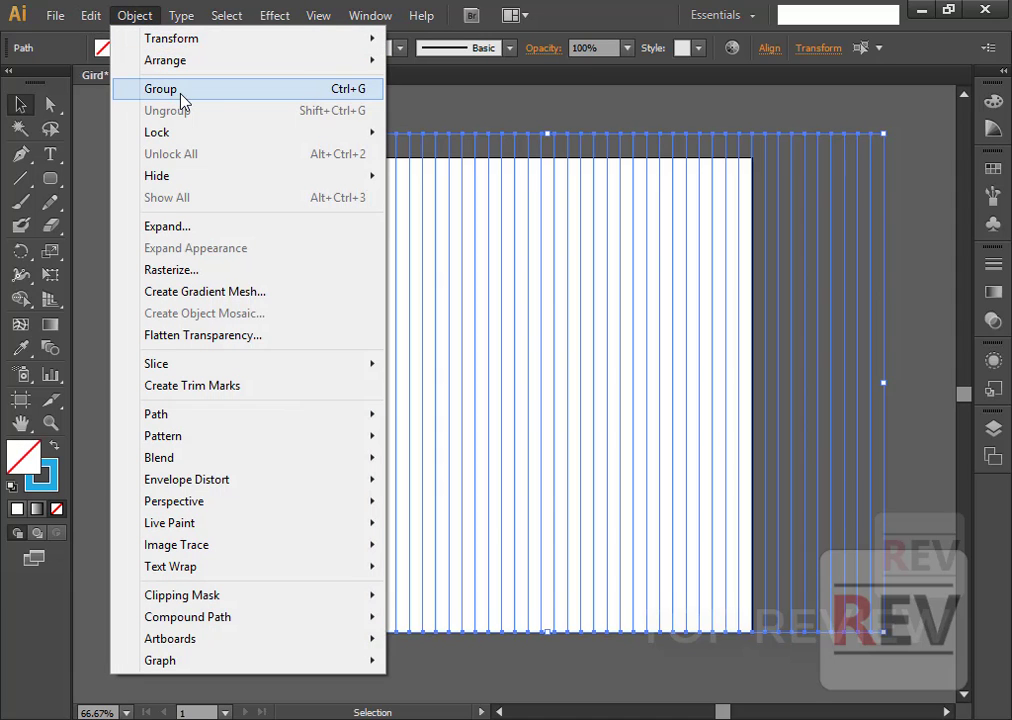
click(234, 93)
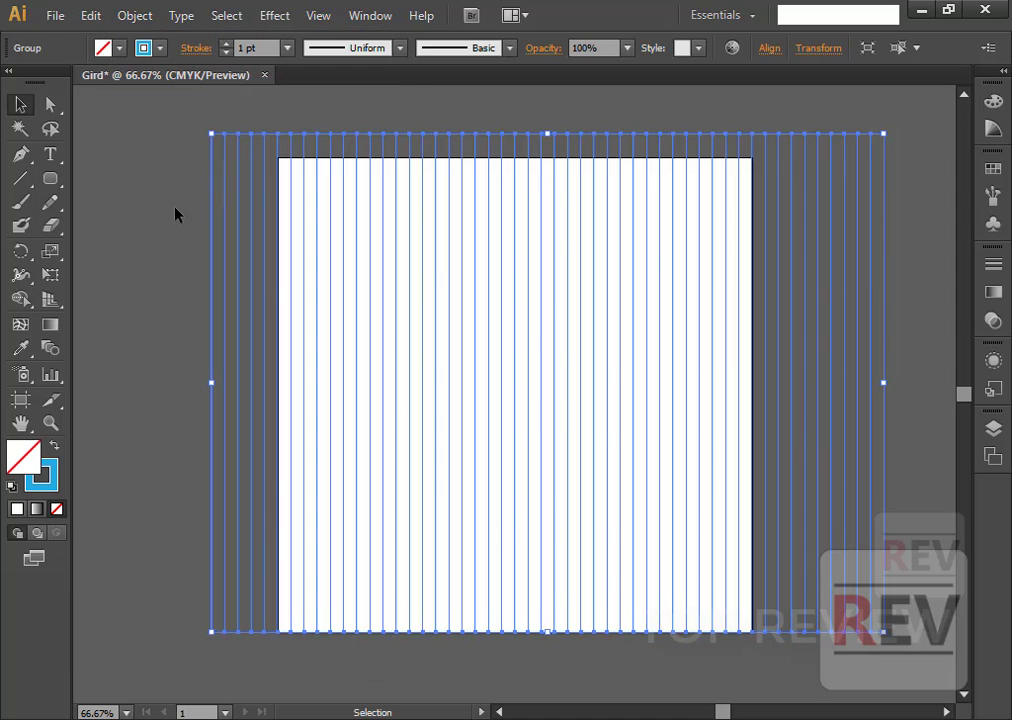
click(164, 229)
Copy the line group and paste it in place over the original.
click(345, 255)
click(92, 16)
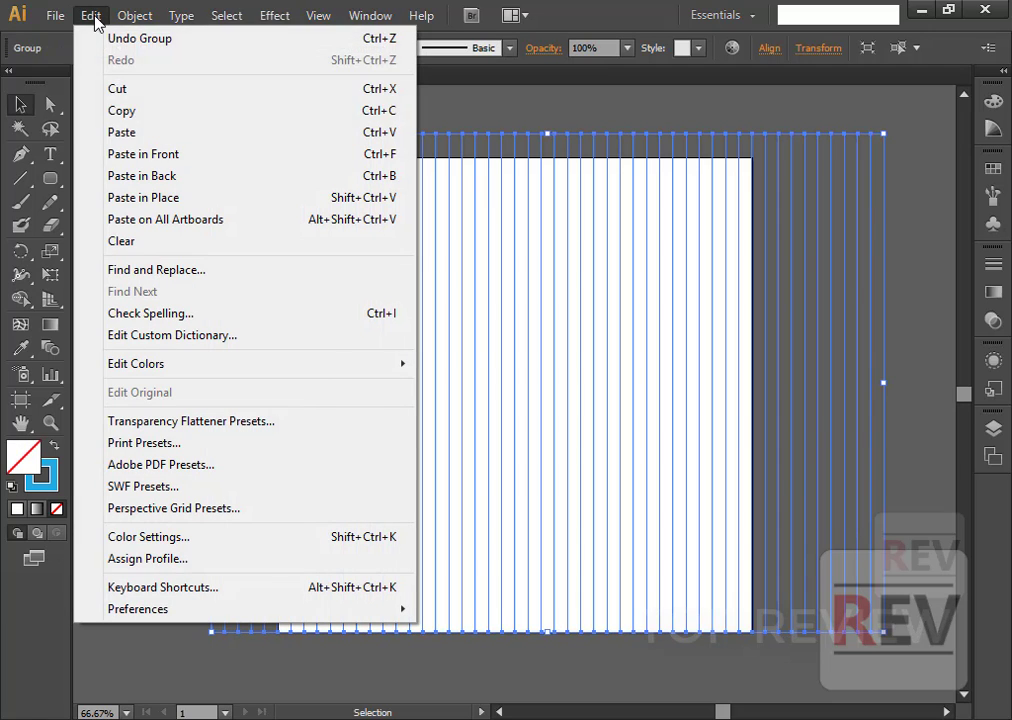
click(155, 112)
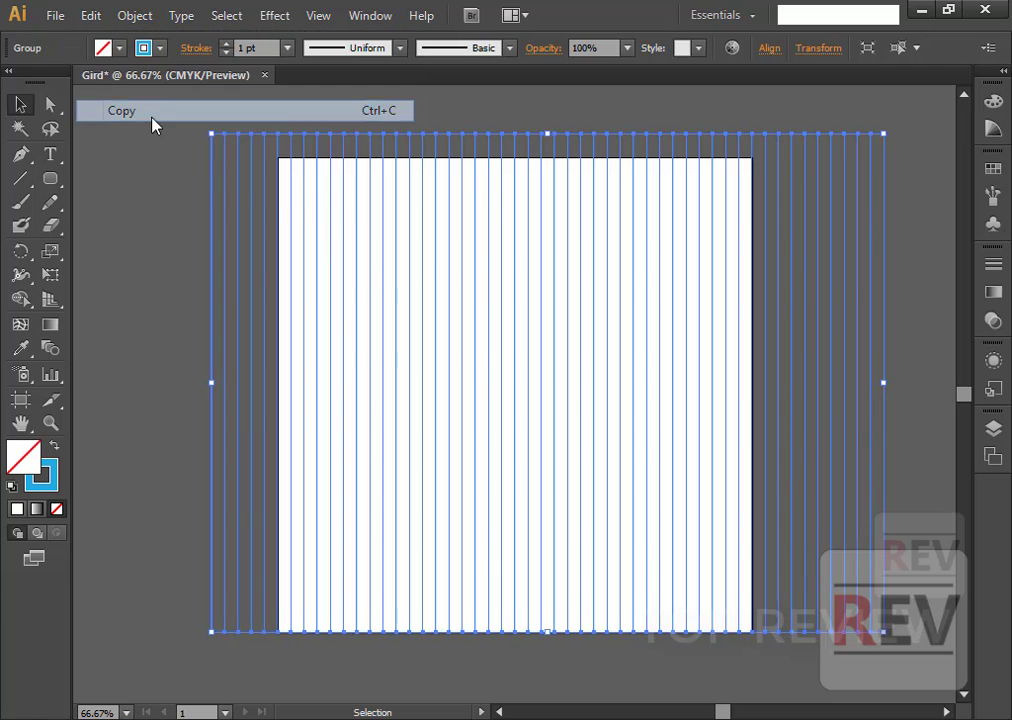
click(91, 16)
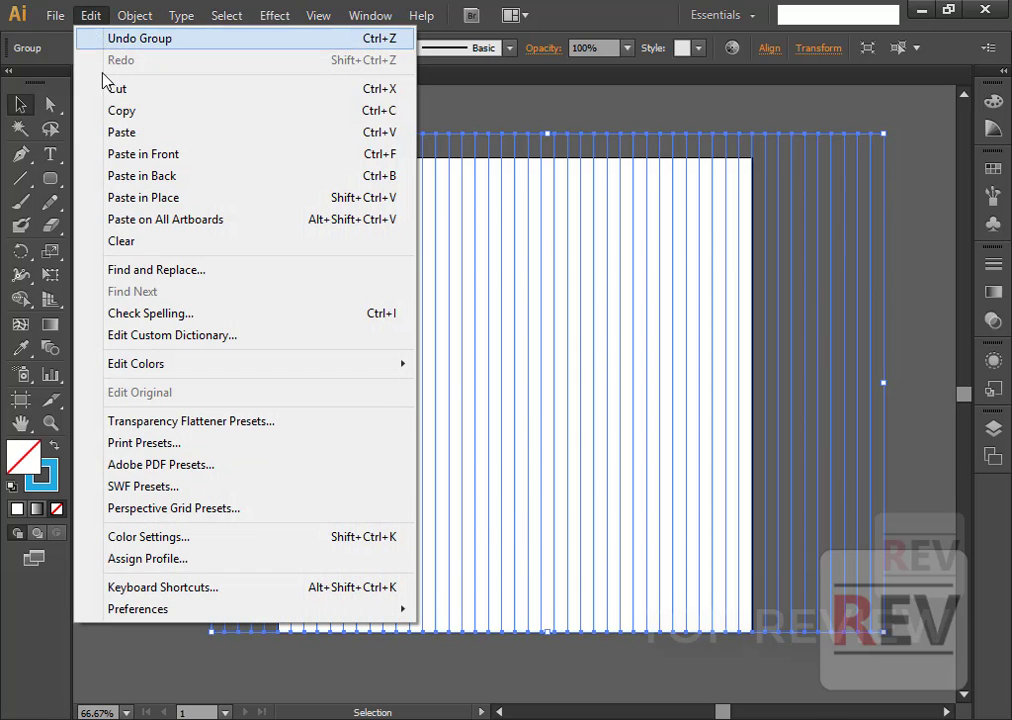
click(122, 133)
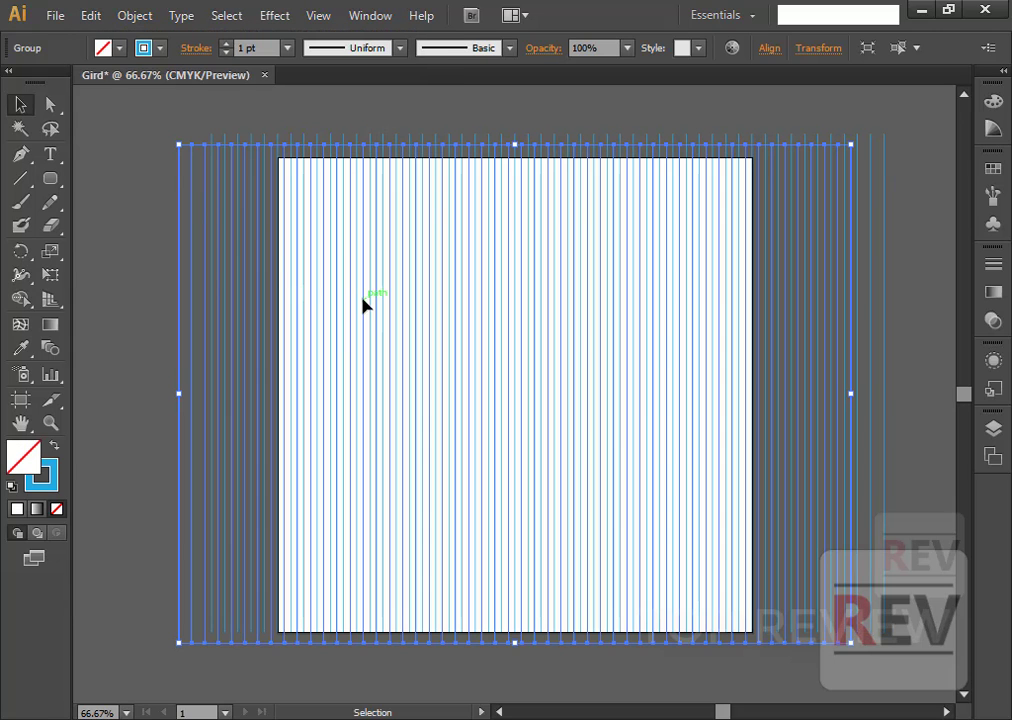
key(ctrl+z)
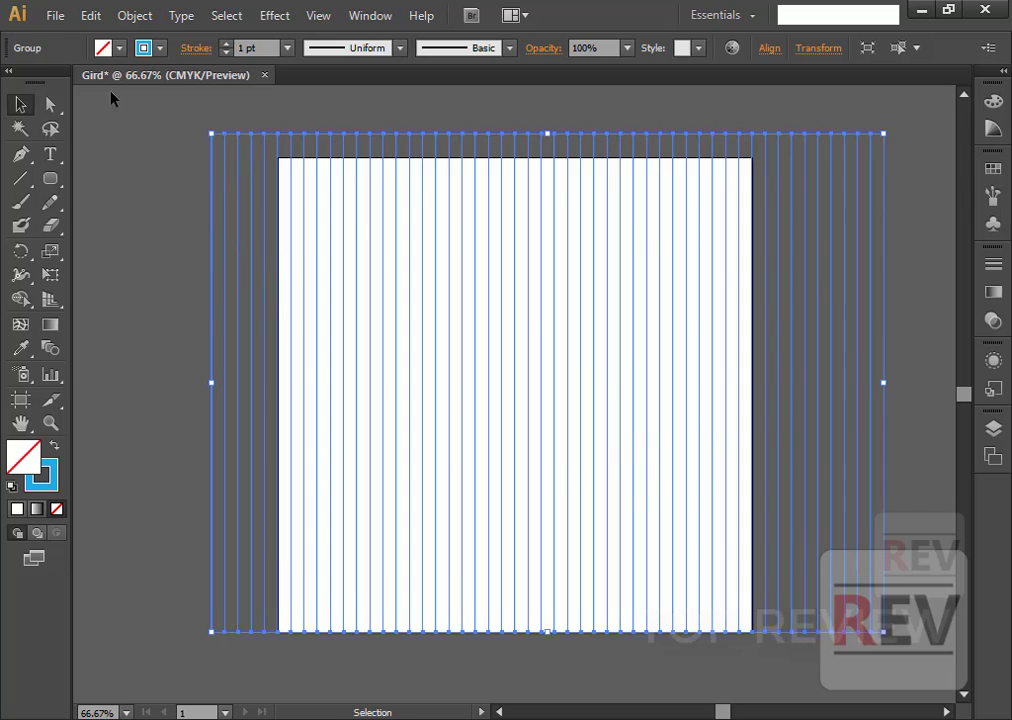
click(91, 16)
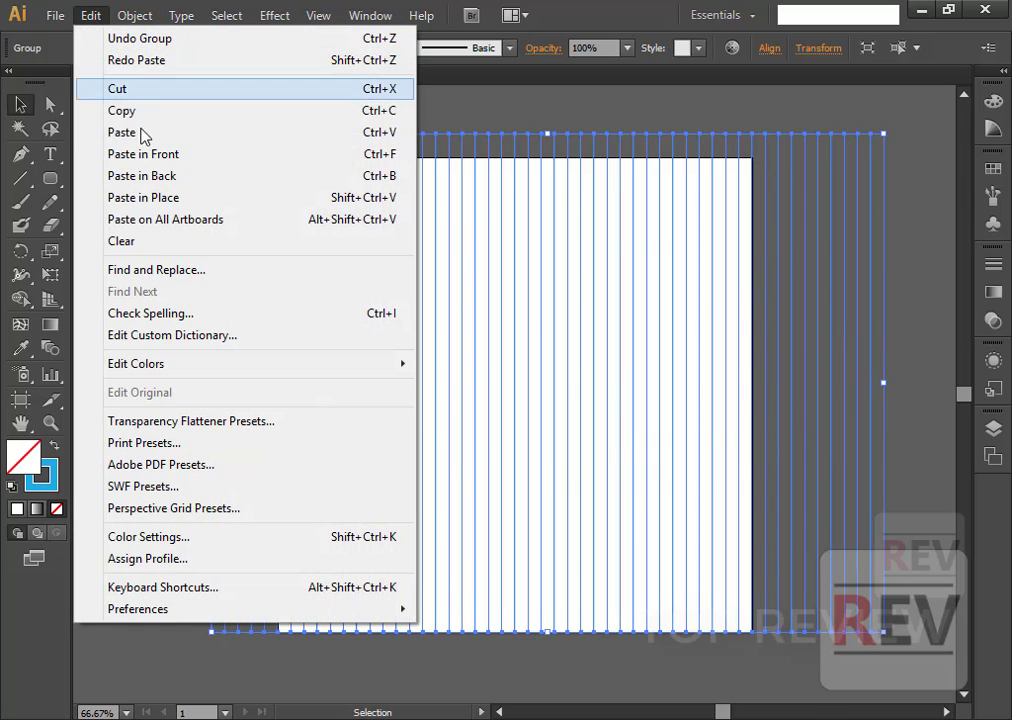
click(163, 205)
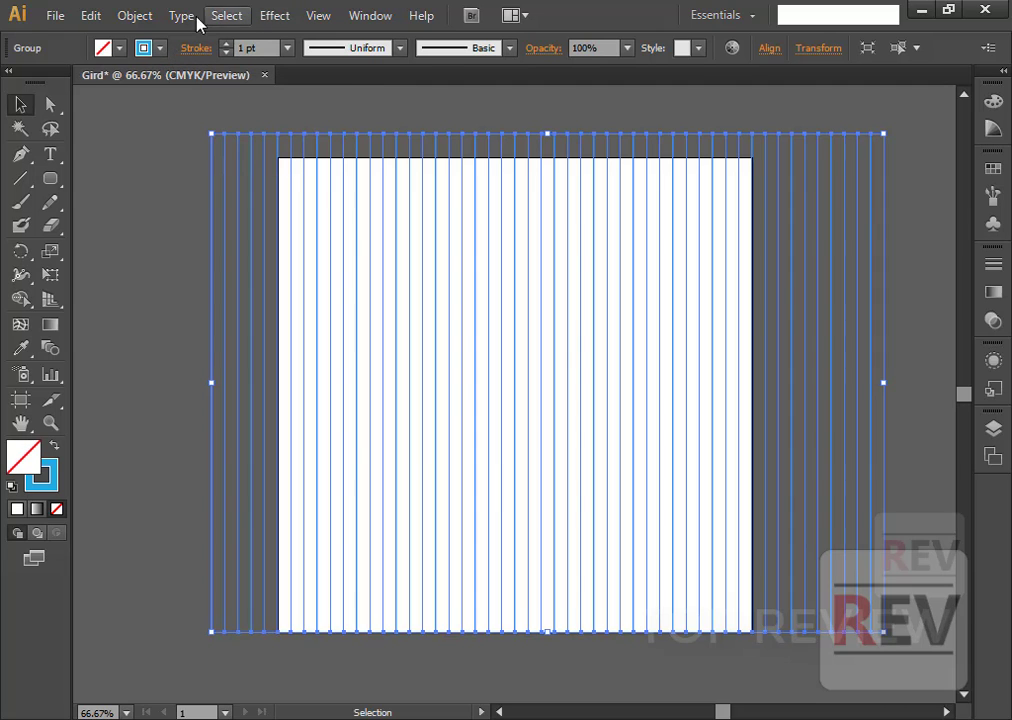
Rotate the pasted copy of the line group by 60° with Transform > Rotate.
right_click(368, 288)
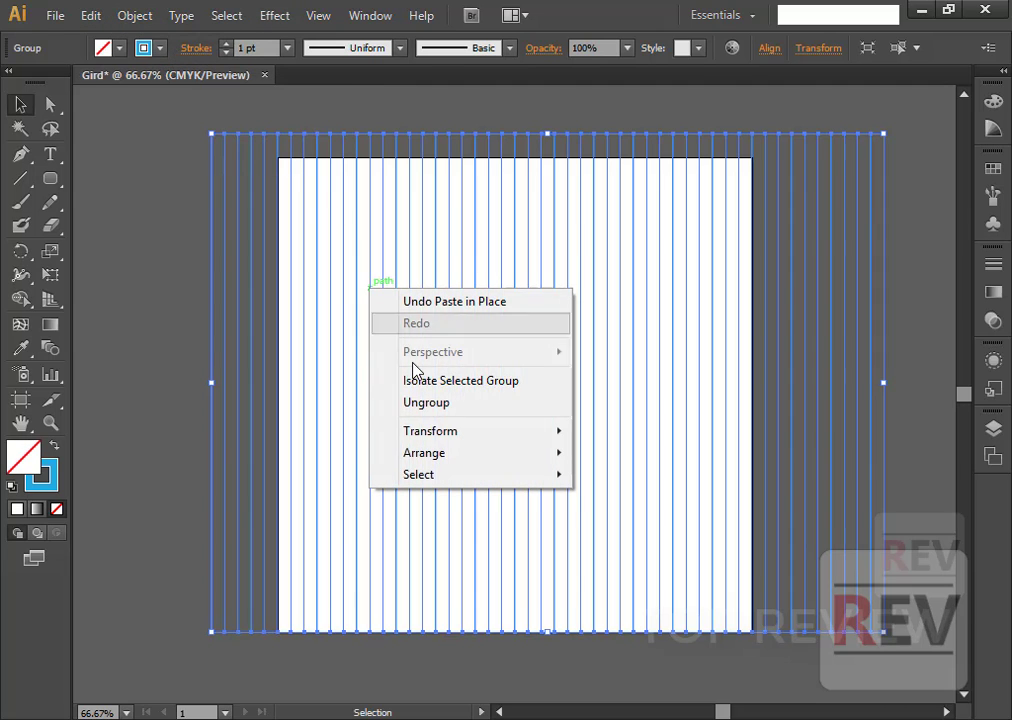
mouse_move(453, 436)
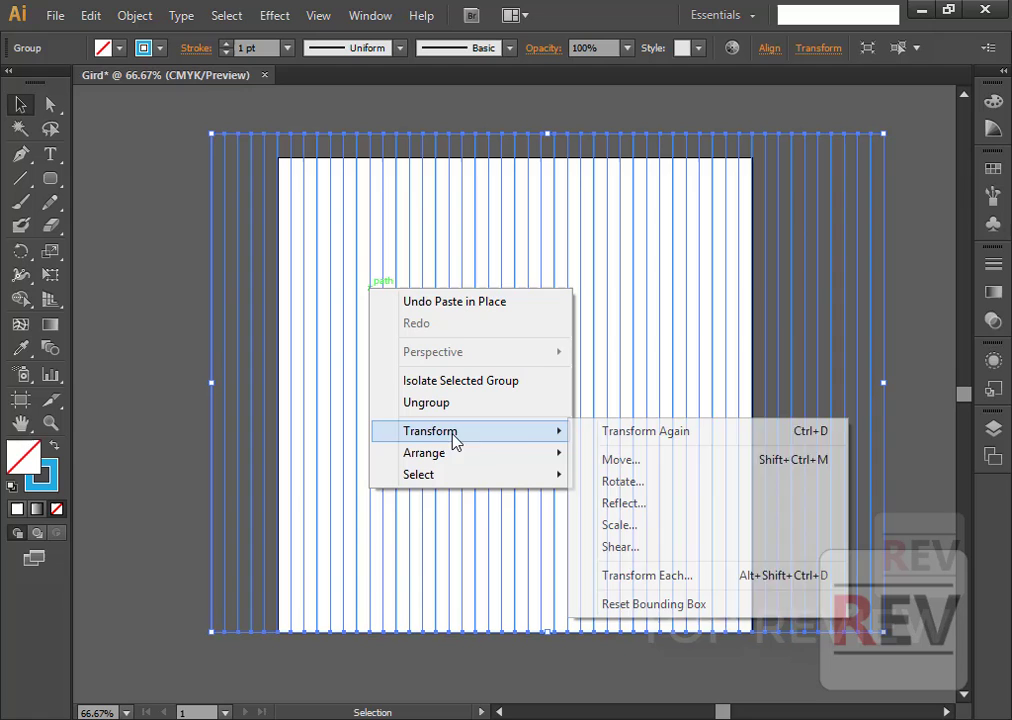
click(652, 485)
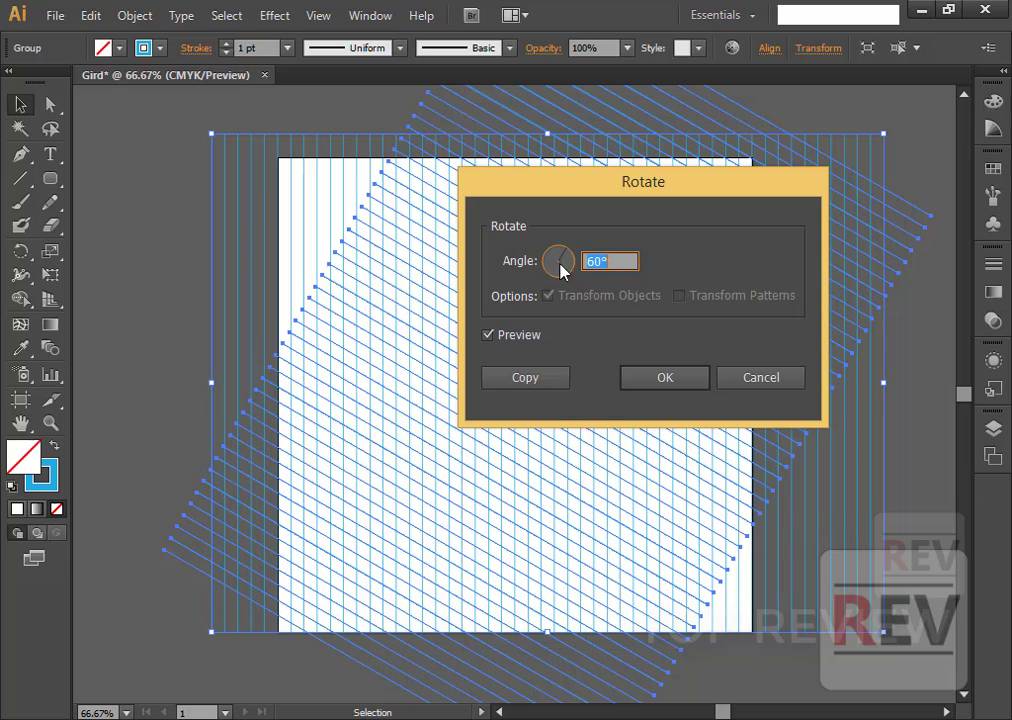
text(6)
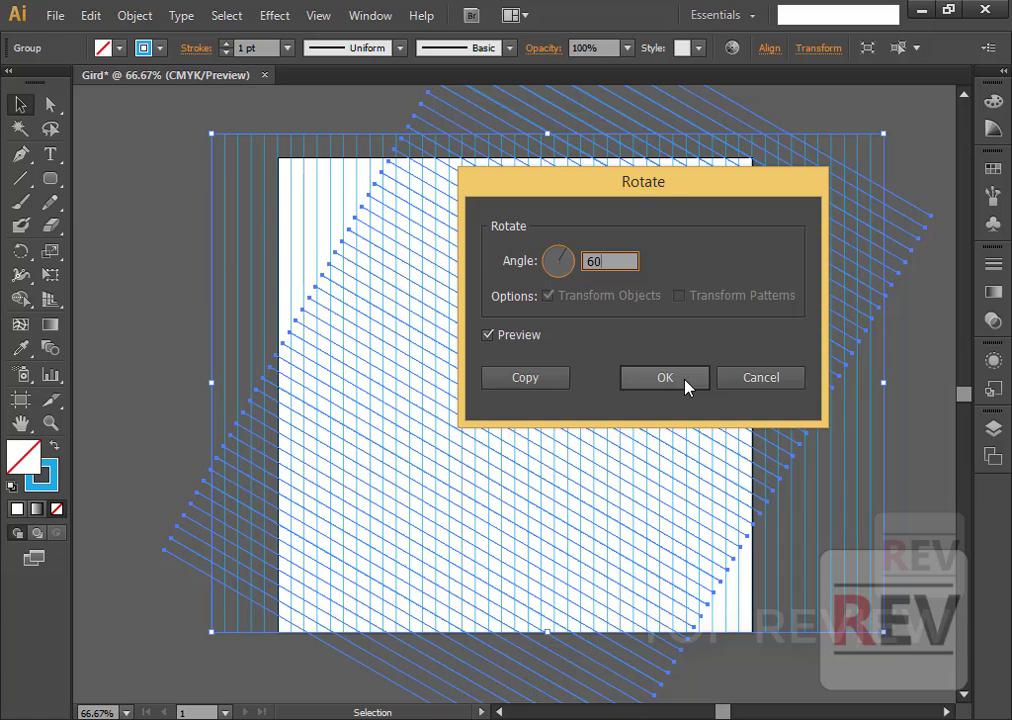
click(665, 378)
key(ctrl+space)
click(477, 393)
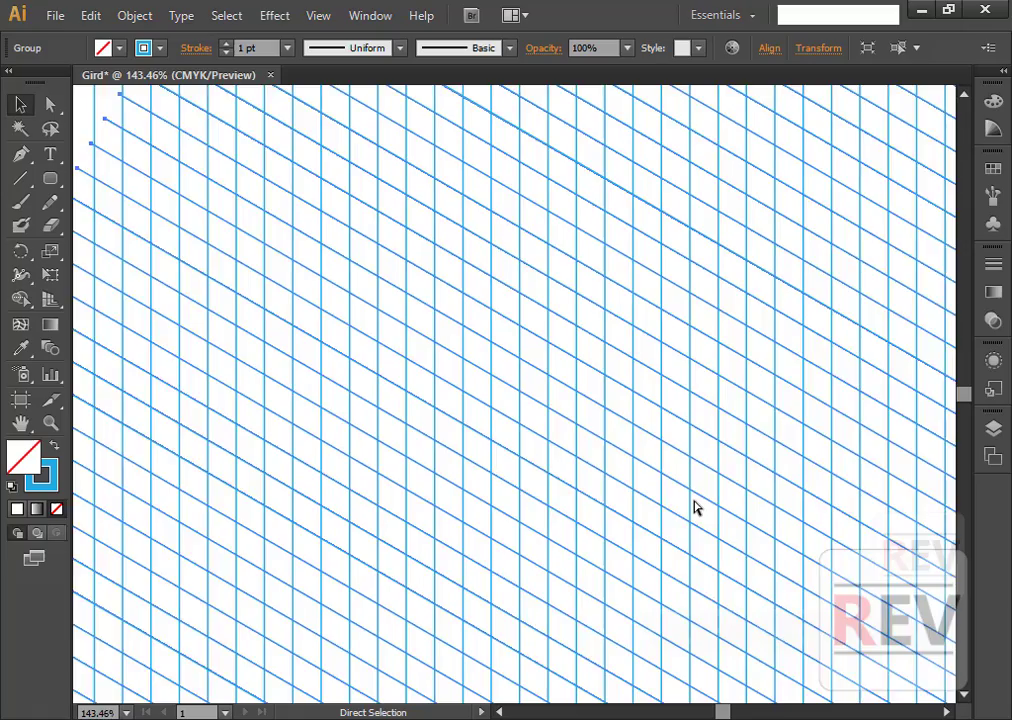
key(ctrl+0)
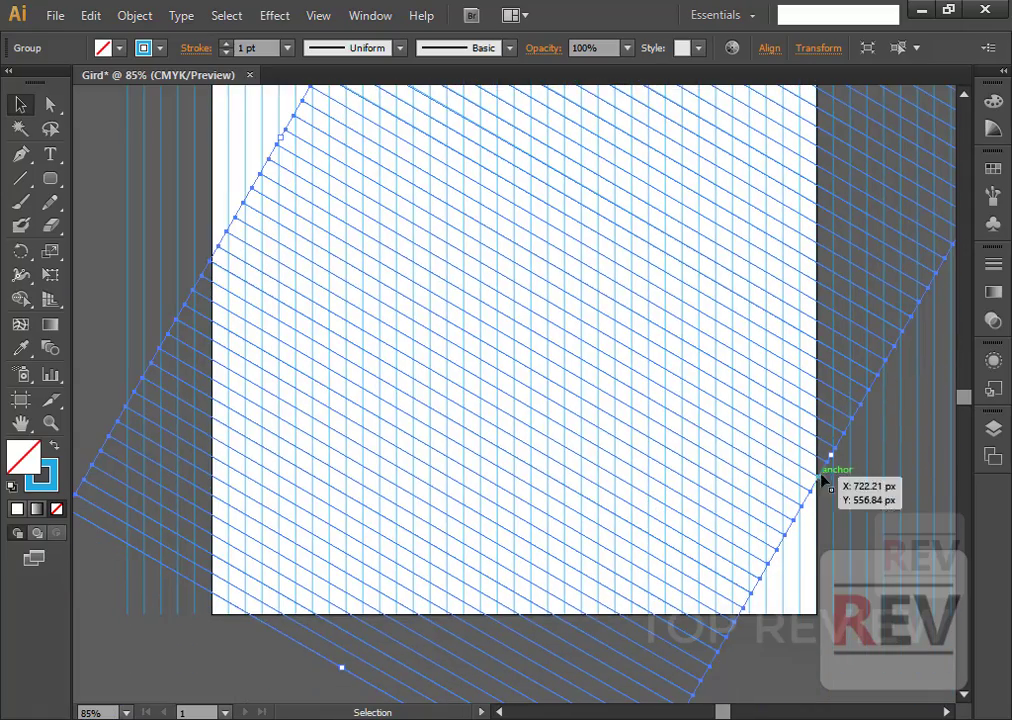
Stretch the rotated diagonal group outward so it covers the whole artboard.
drag(831, 458, 921, 507)
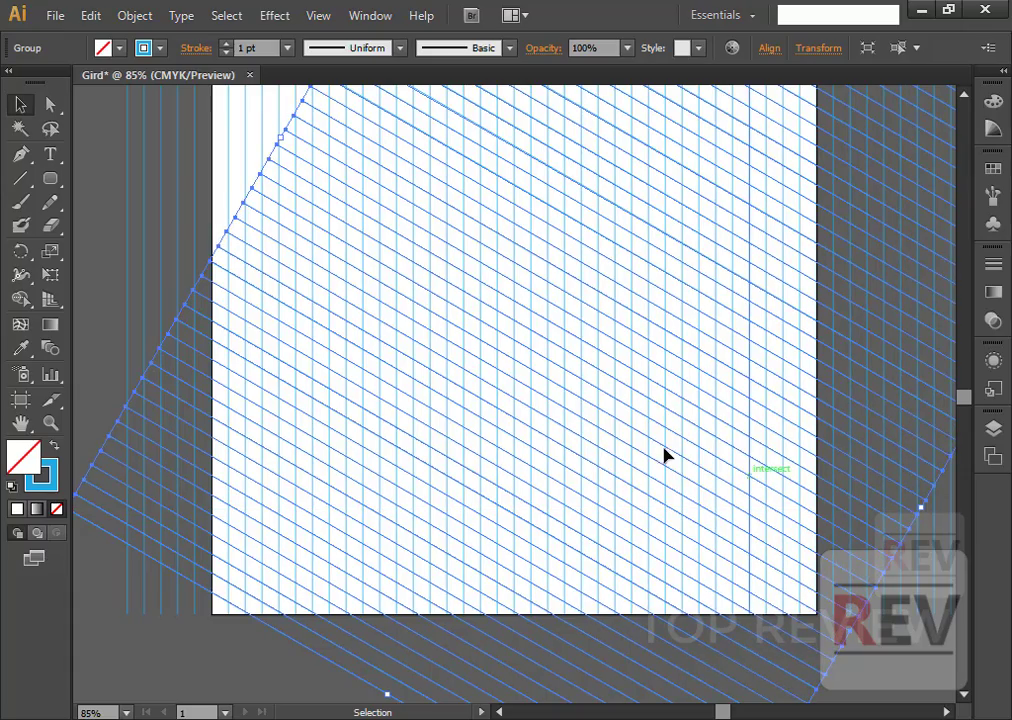
key(ctrl+z)
scroll(452, 318, up, 3)
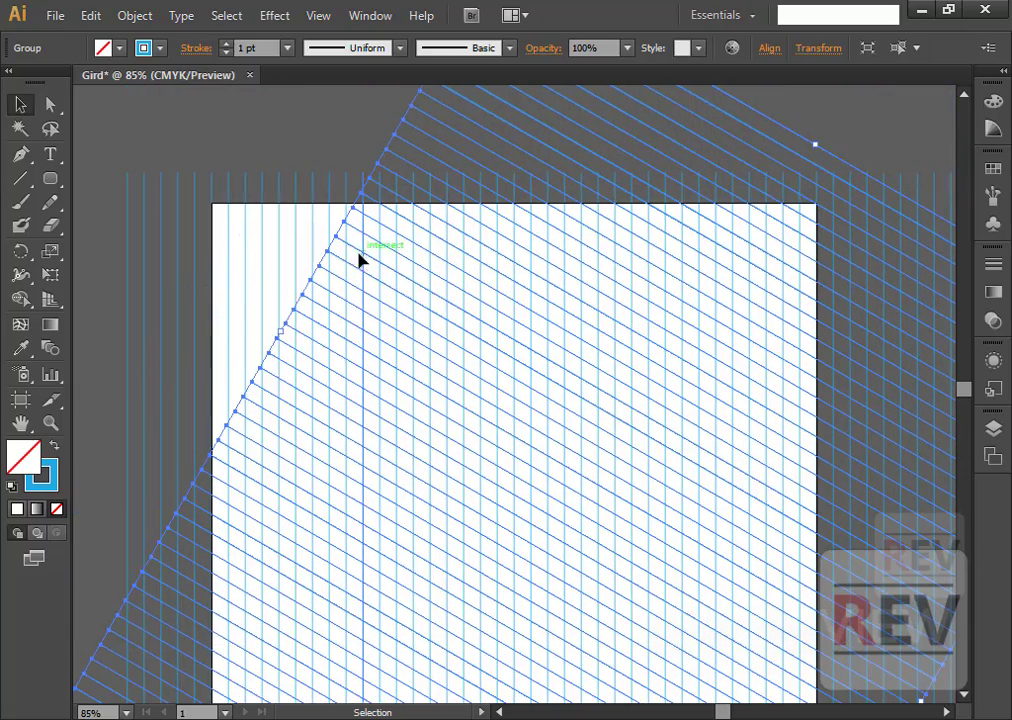
click(281, 342)
click(287, 339)
drag(280, 332, 170, 217)
Nudge the diagonal group so its intersections line up with the vertical lines.
scroll(218, 265, down, 5)
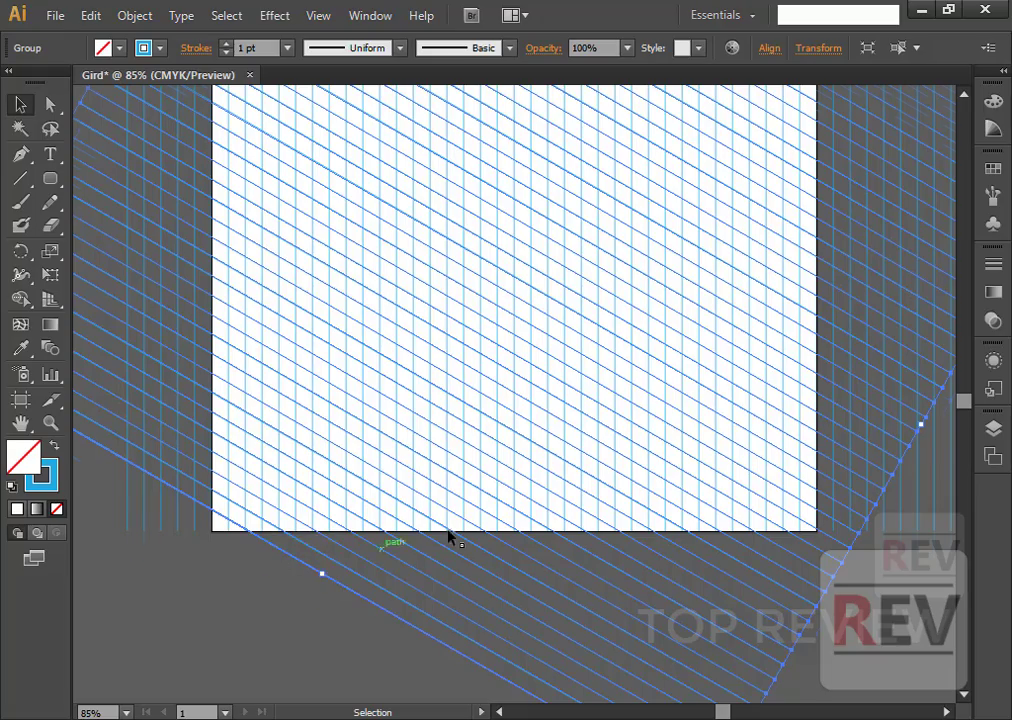
scroll(455, 533, up, 10)
scroll(637, 486, down, 8)
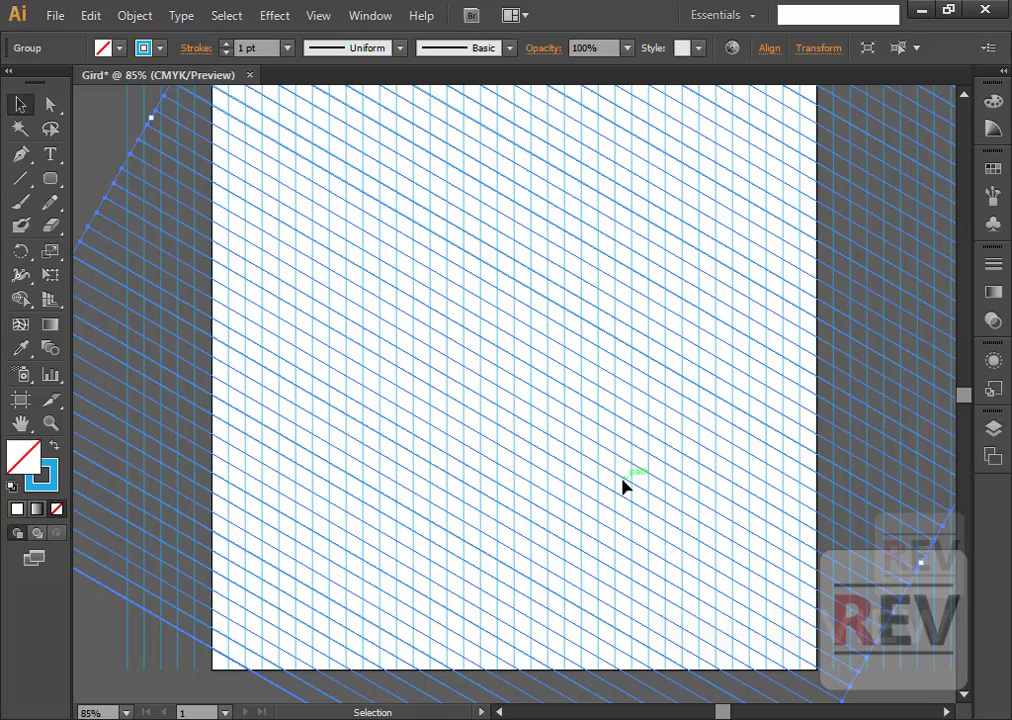
drag(611, 498, 590, 510)
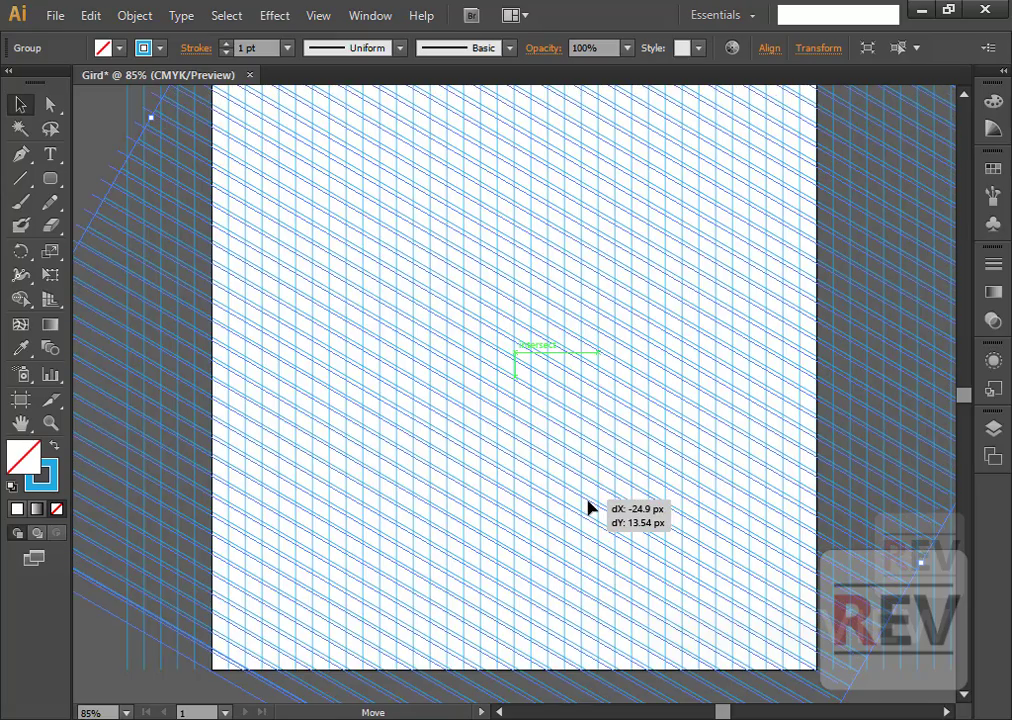
drag(590, 506, 590, 507)
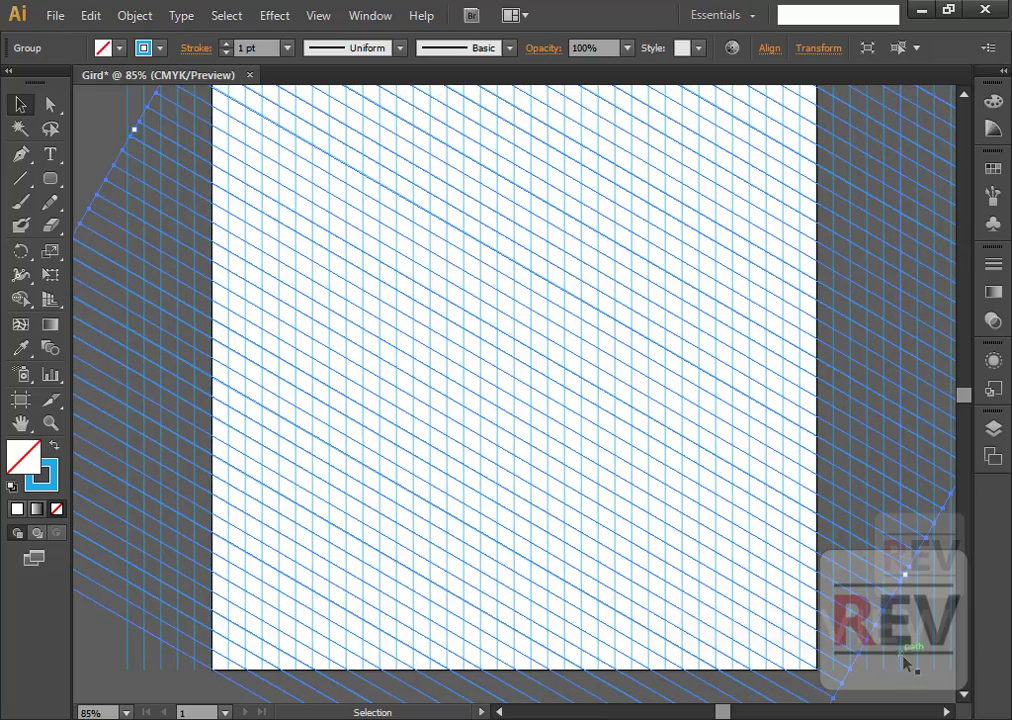
click(899, 700)
scroll(530, 430, up, 1)
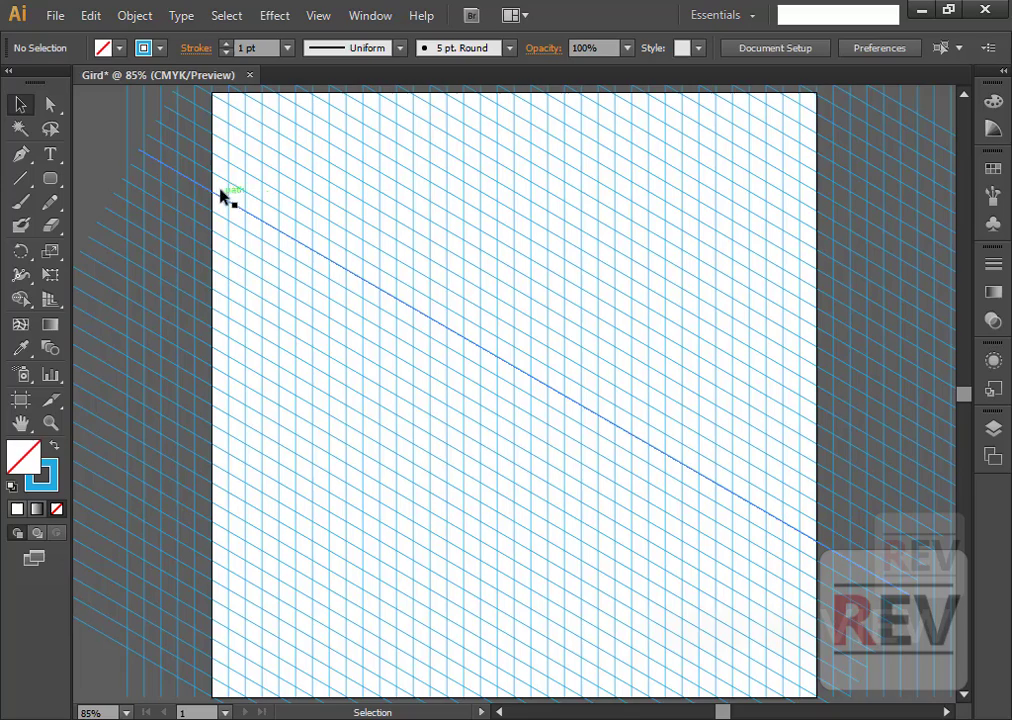
click(98, 240)
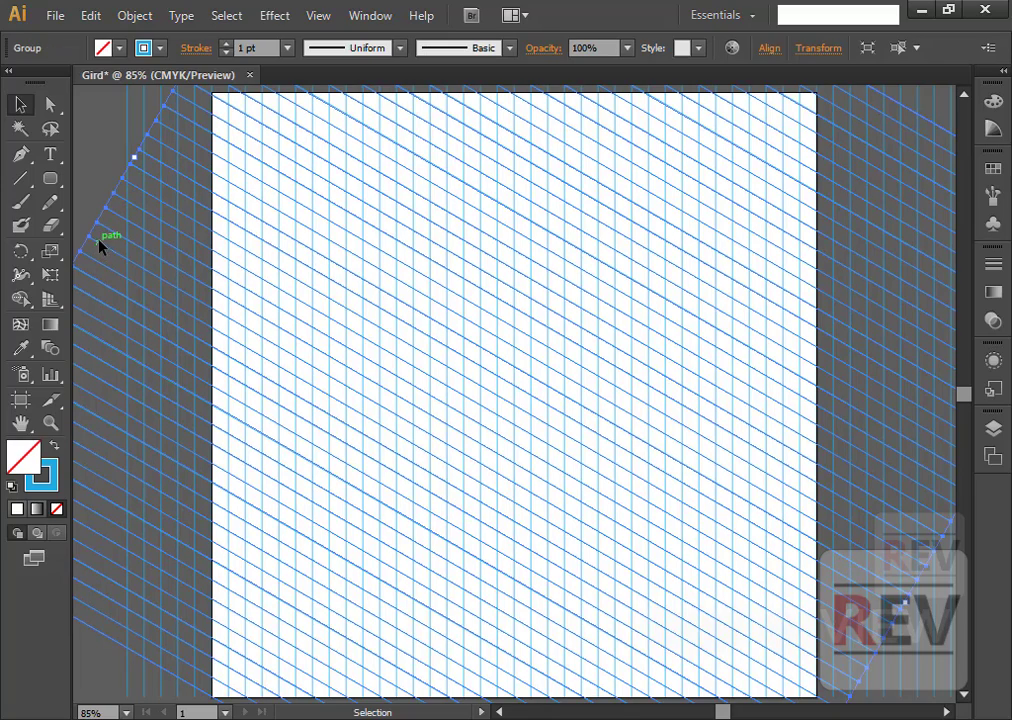
Copy the diagonal line group and paste it in place.
click(97, 16)
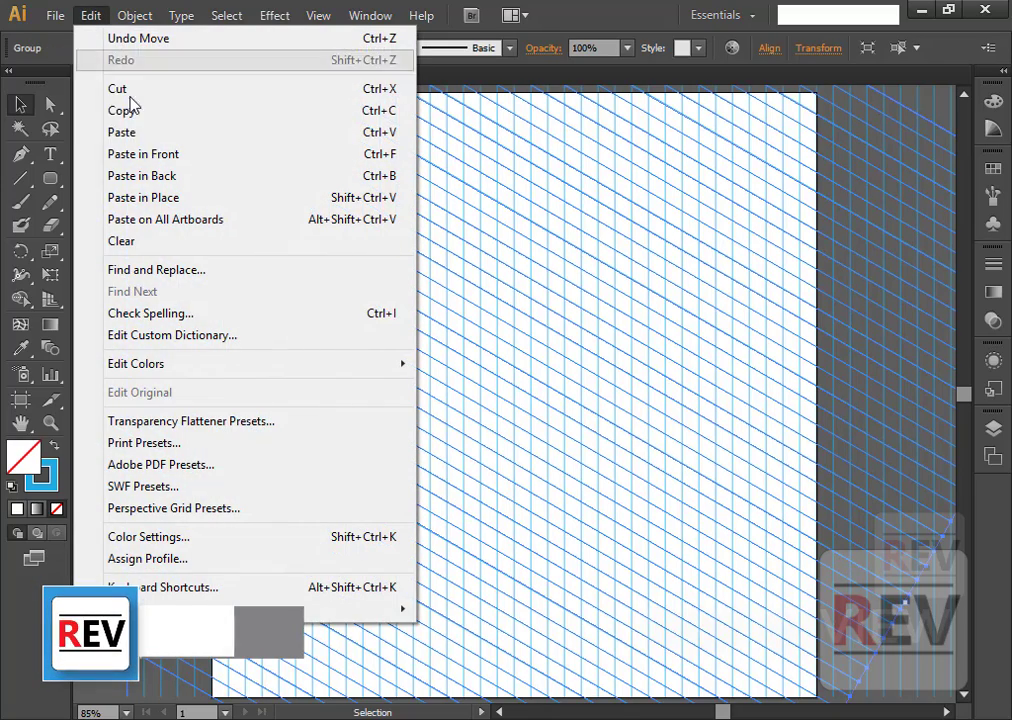
click(160, 113)
click(90, 16)
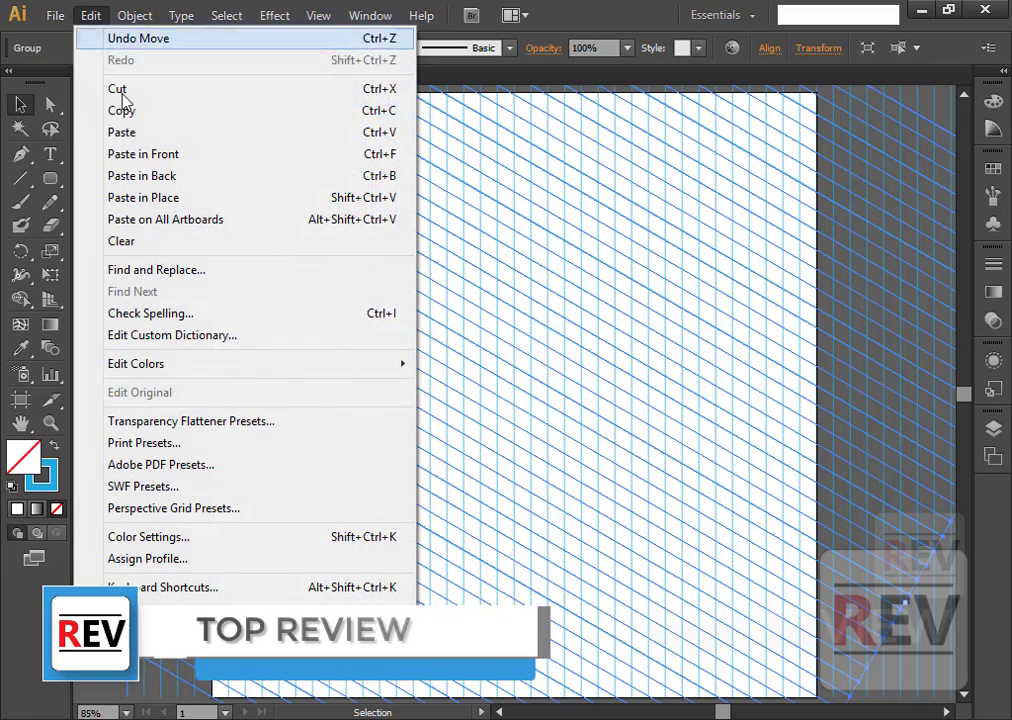
click(170, 198)
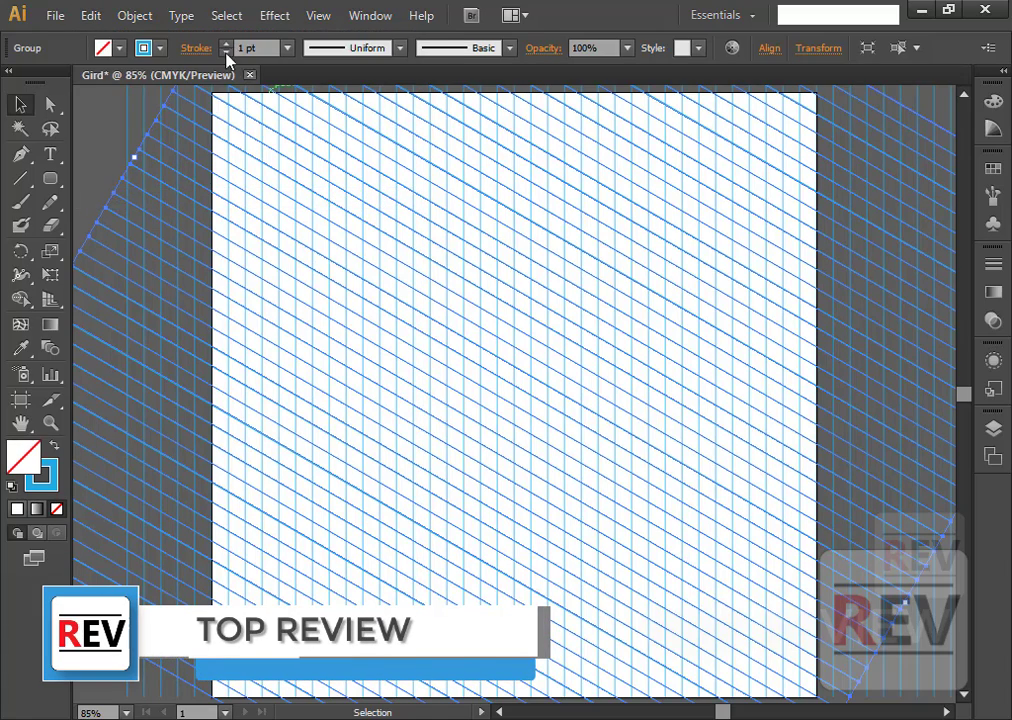
Reflect the pasted copy across the vertical axis to form crisscrossing diagonals.
right_click(385, 264)
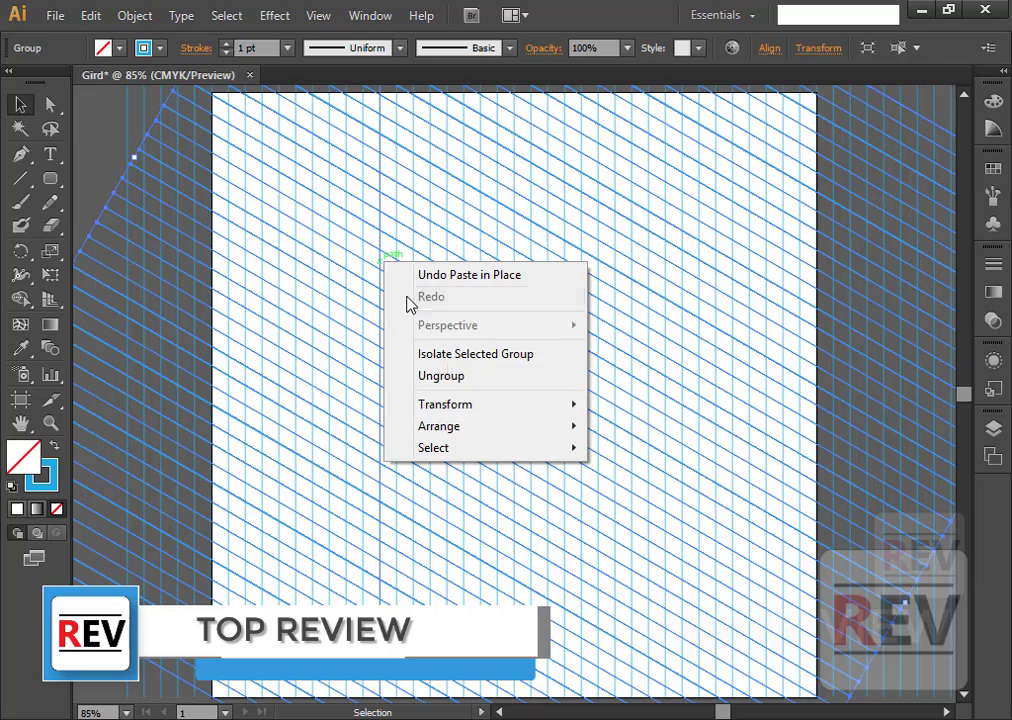
mouse_move(474, 408)
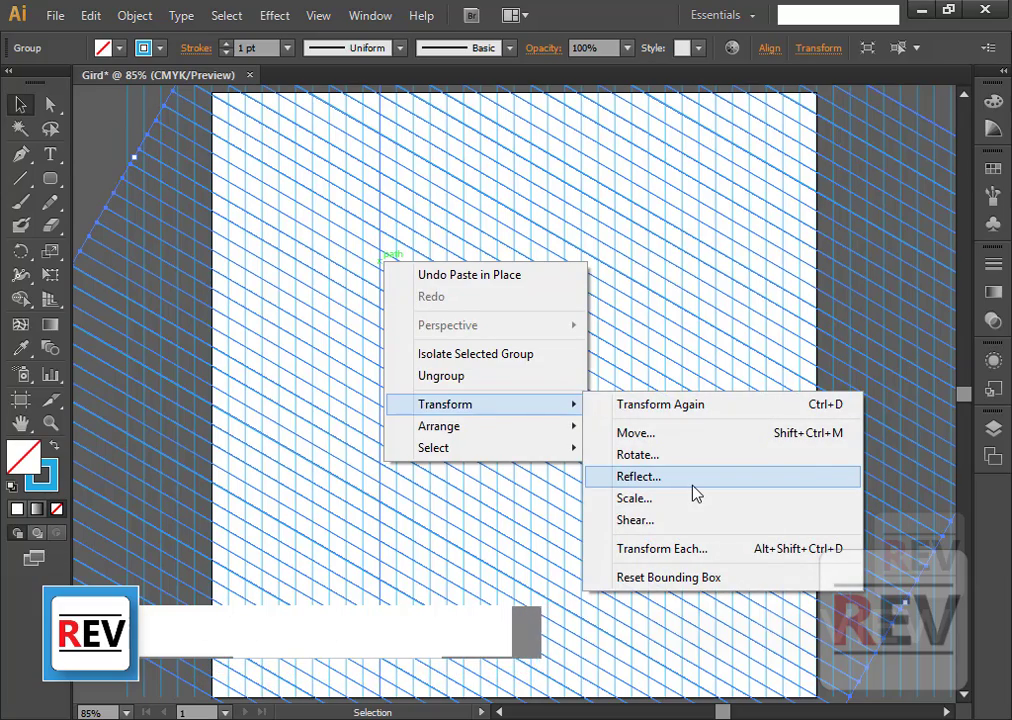
click(690, 478)
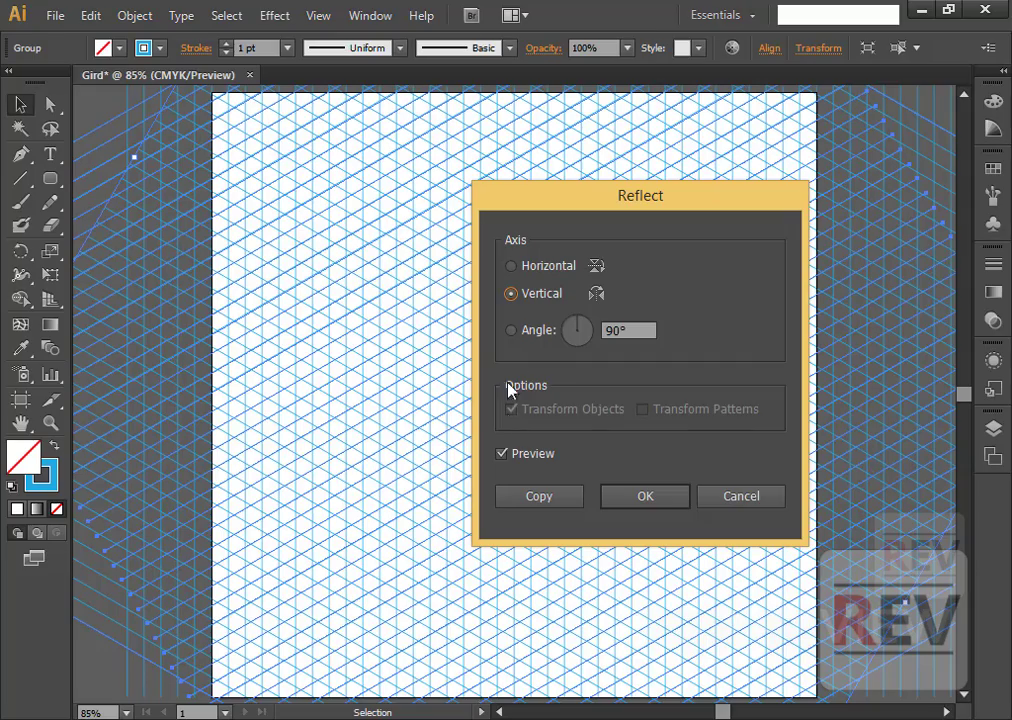
click(503, 455)
click(503, 455)
click(503, 455)
click(503, 455)
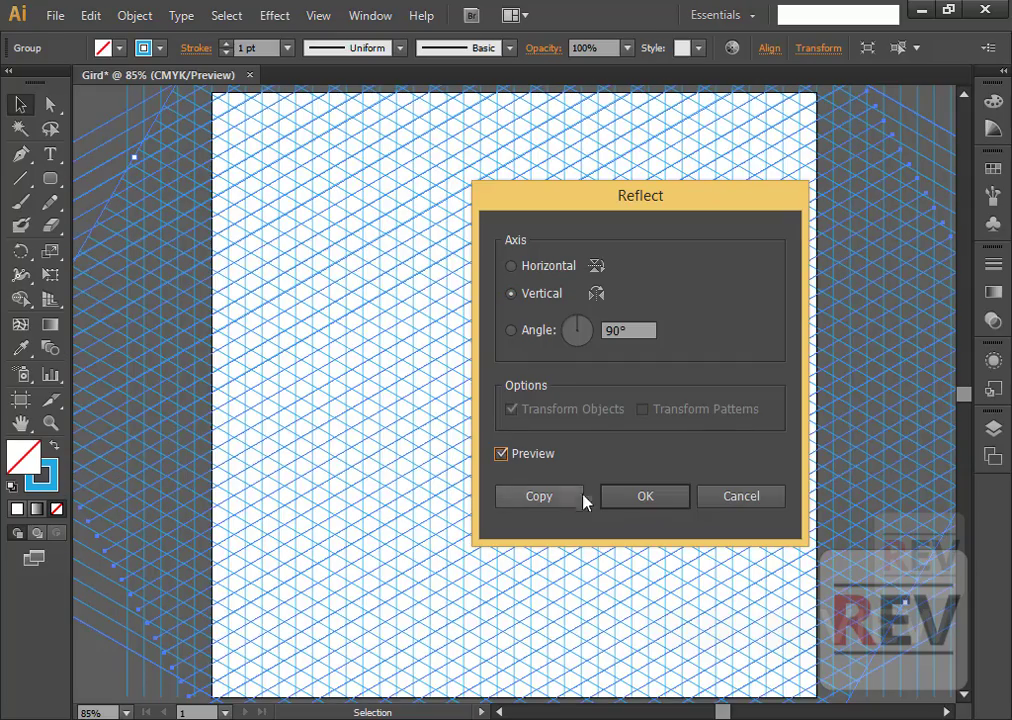
click(655, 506)
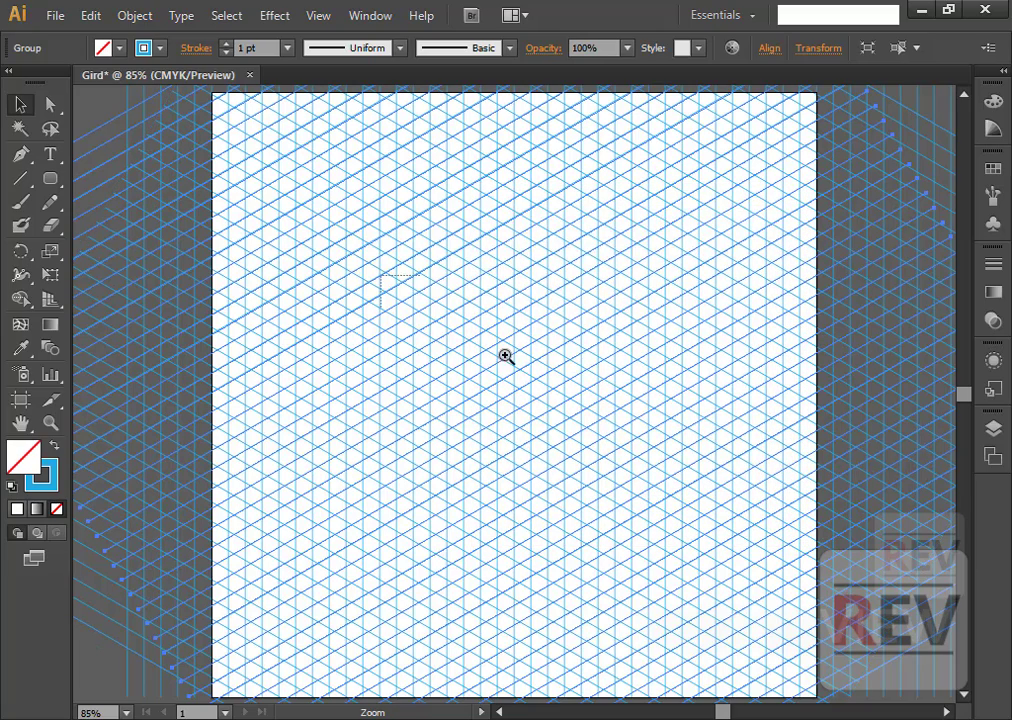
Zoom in and slide the grid until its lines pass through the diagonal crossings.
drag(463, 334, 617, 429)
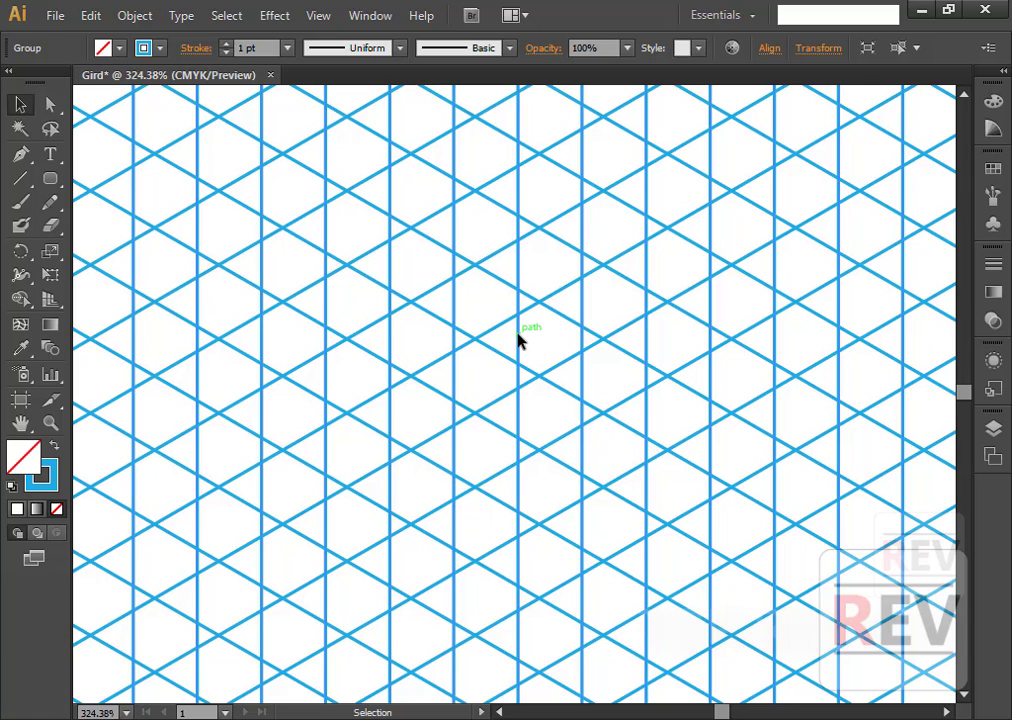
drag(522, 340, 540, 338)
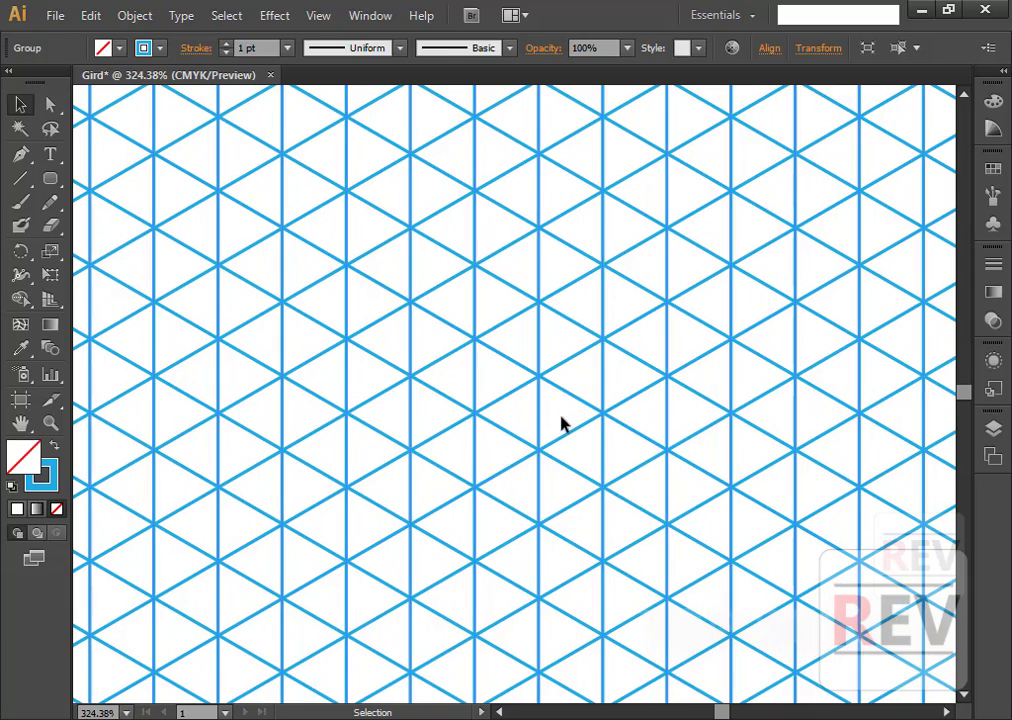
click(578, 521)
key(ctrl+0)
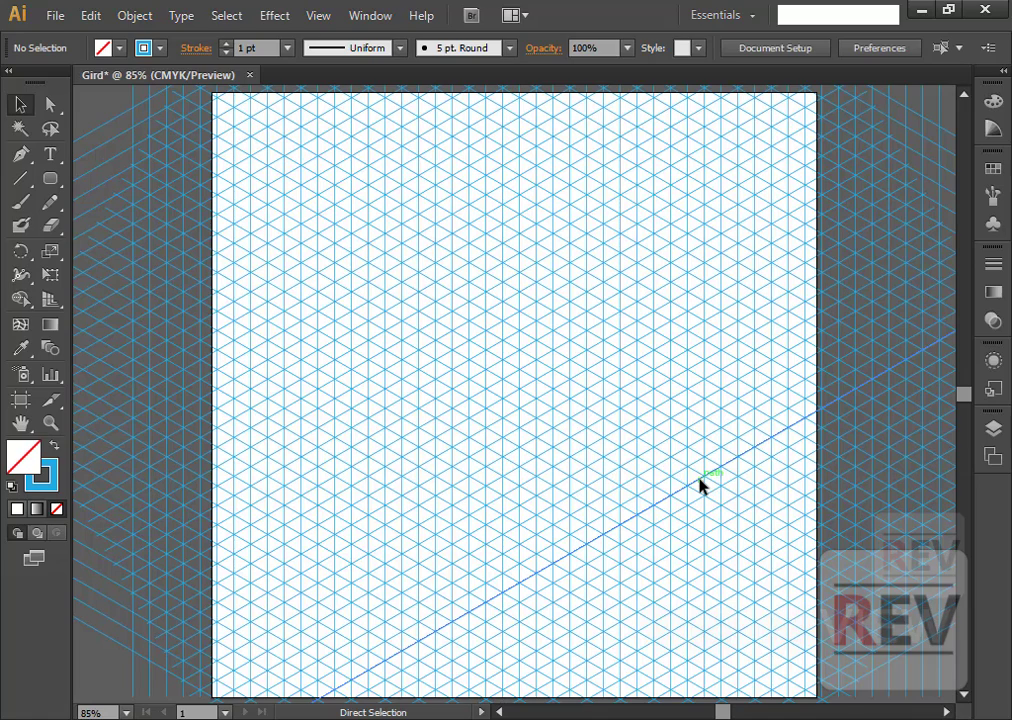
key(ctrl+minus)
key(ctrl+minus)
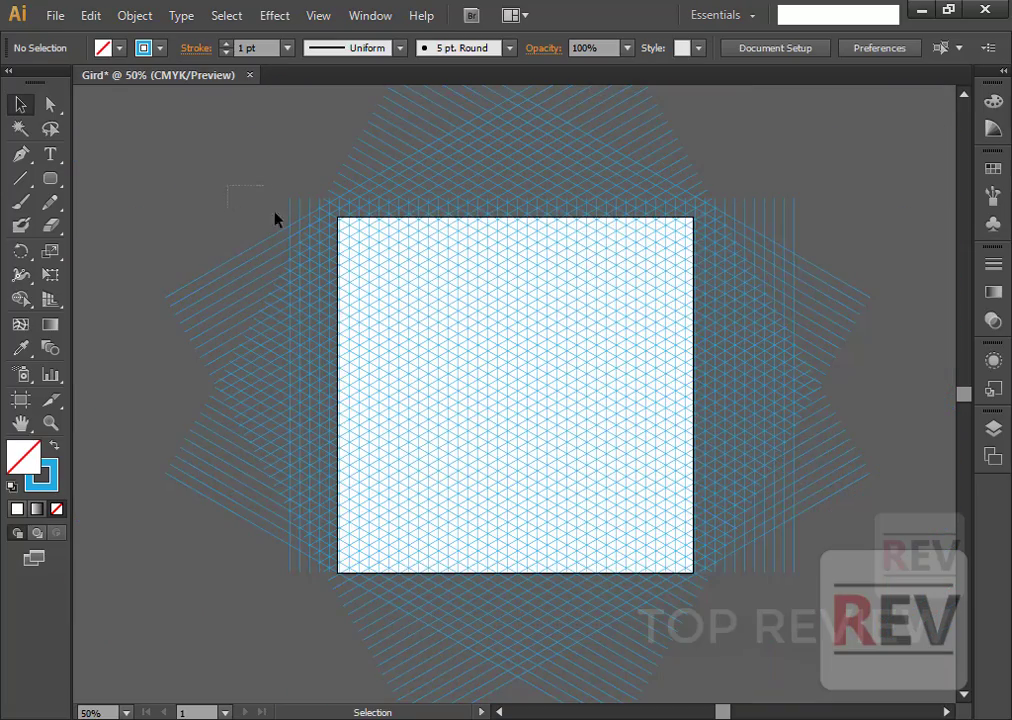
drag(344, 250, 333, 281)
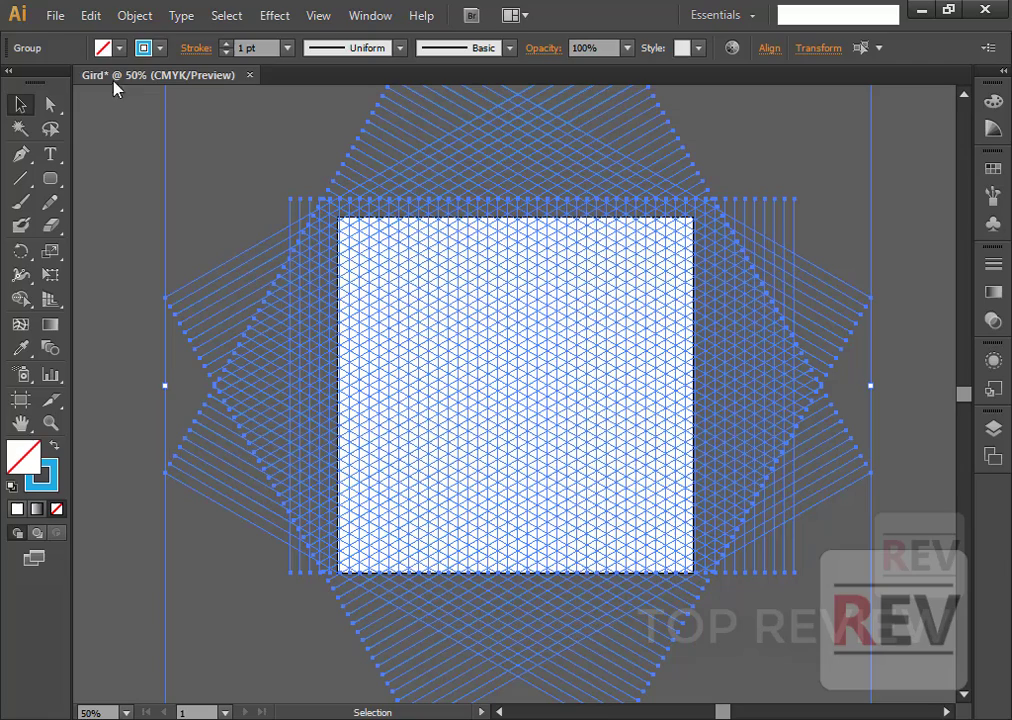
Group all the grid lines into a single object.
click(140, 16)
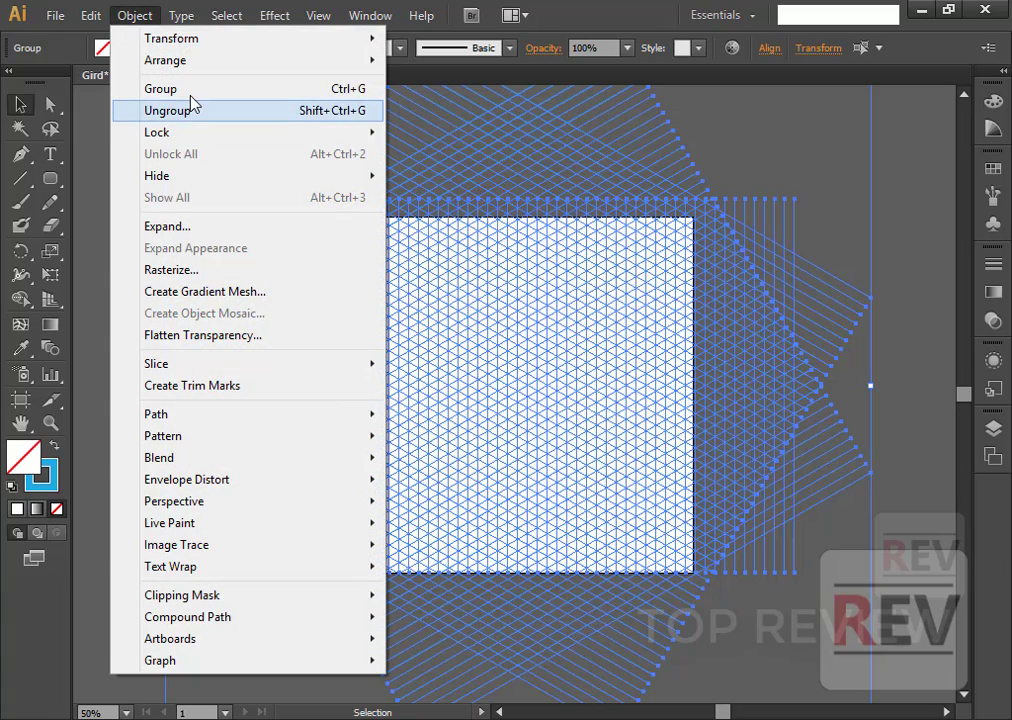
click(190, 90)
click(205, 210)
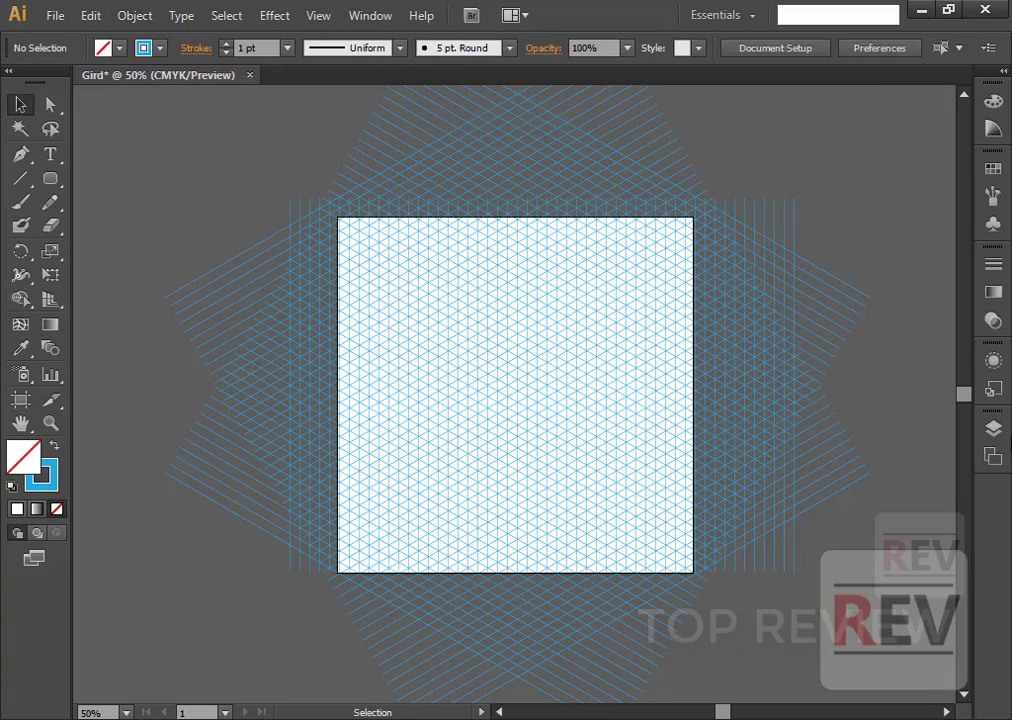
Open the Layers panel to show the grid sitting on Layer 1.
click(992, 430)
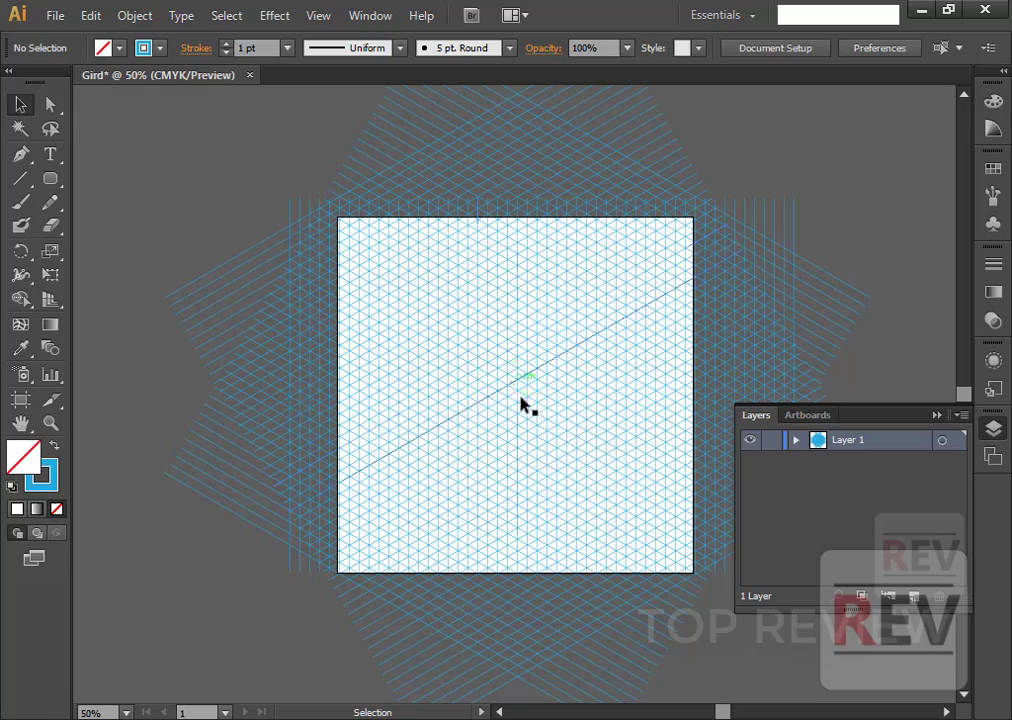
key(ctrl+space)
drag(418, 328, 669, 480)
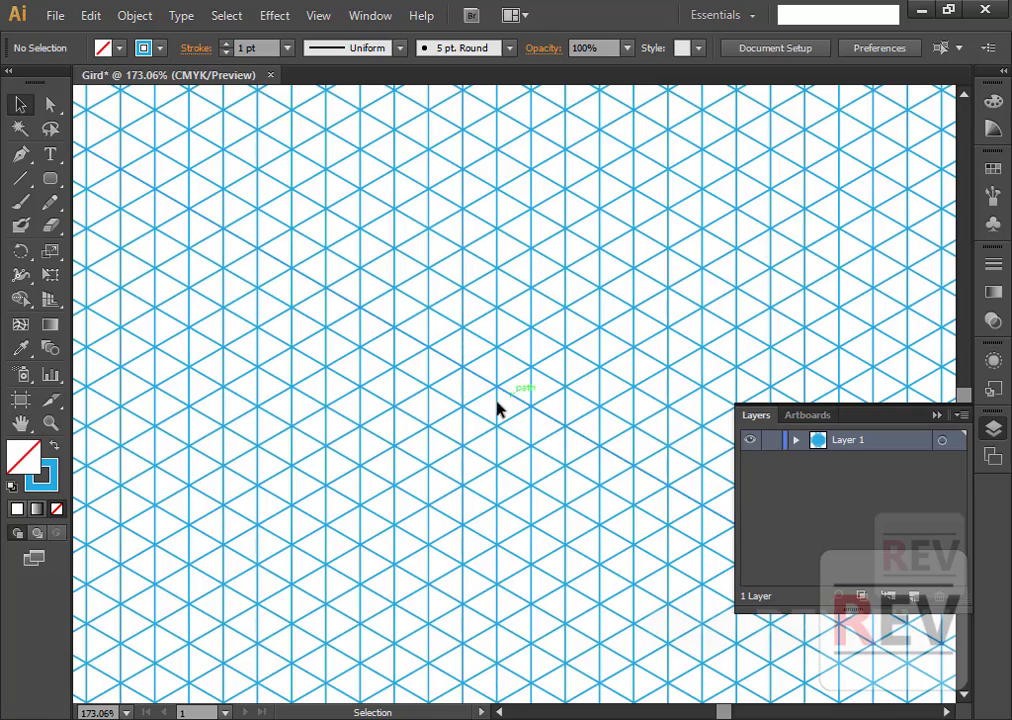
key(ctrl+0)
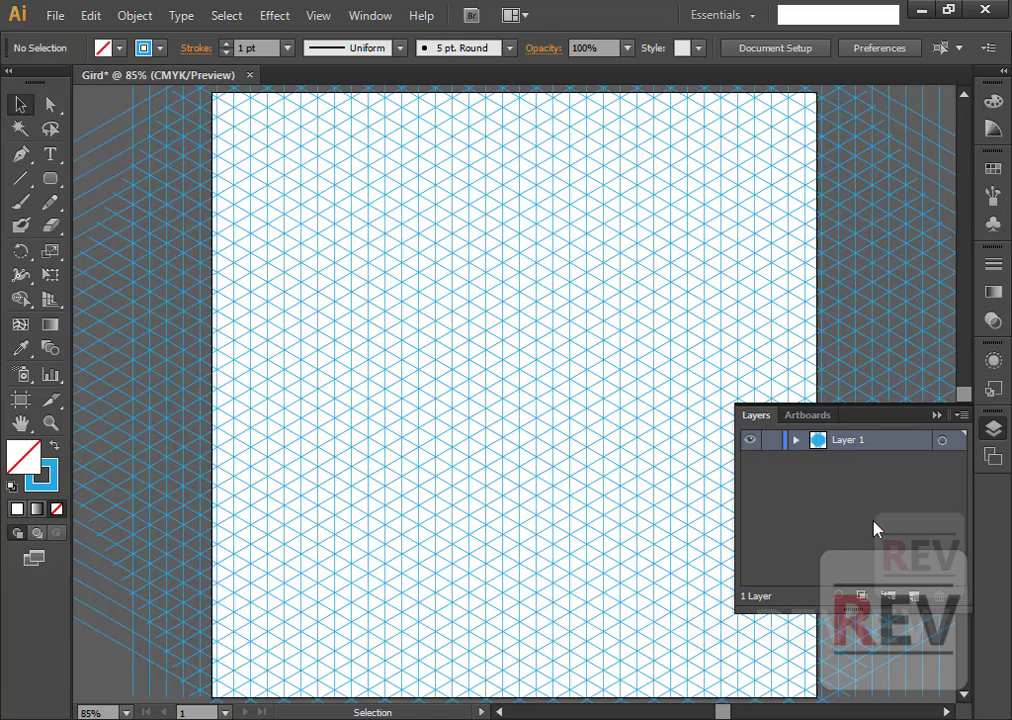
Fade the whole grid group to 60% opacity.
click(995, 322)
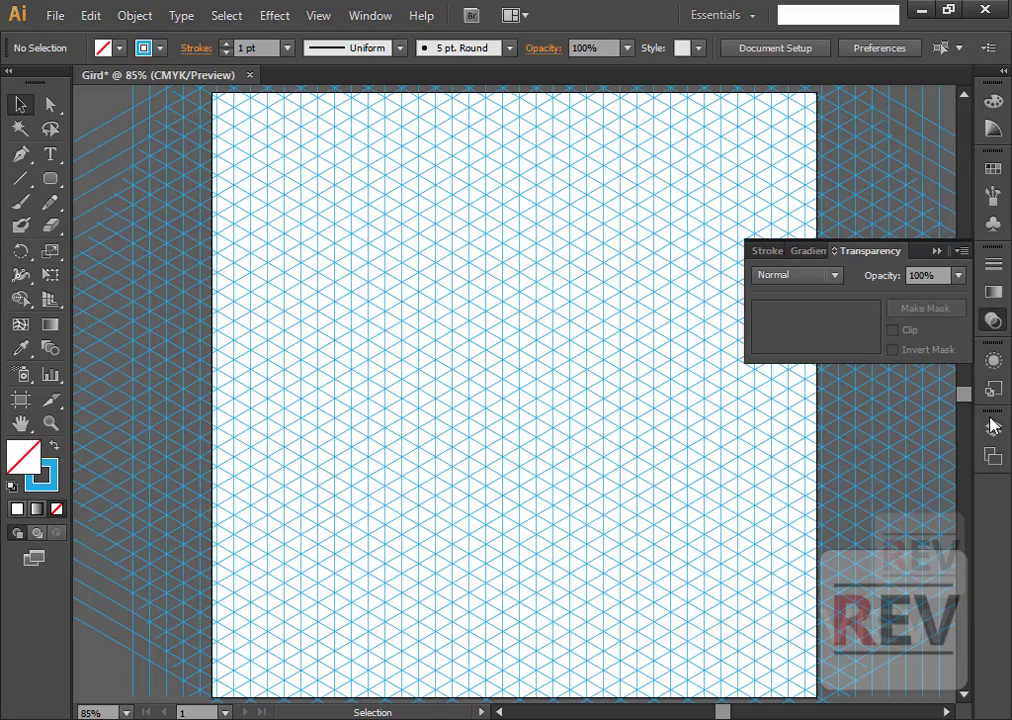
click(835, 425)
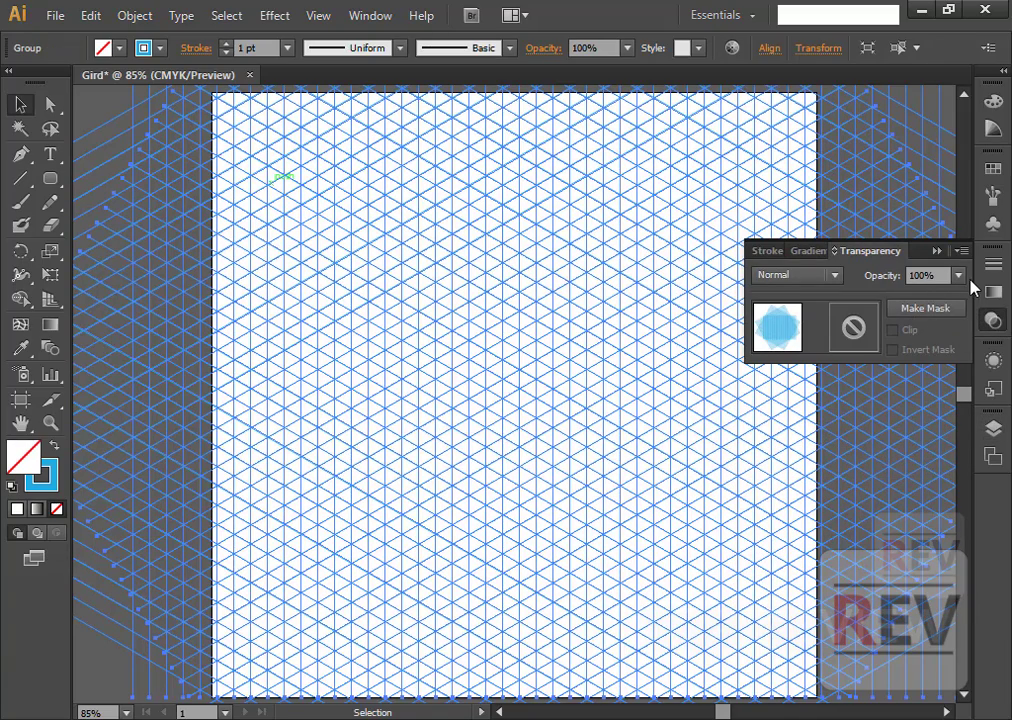
click(959, 277)
click(948, 428)
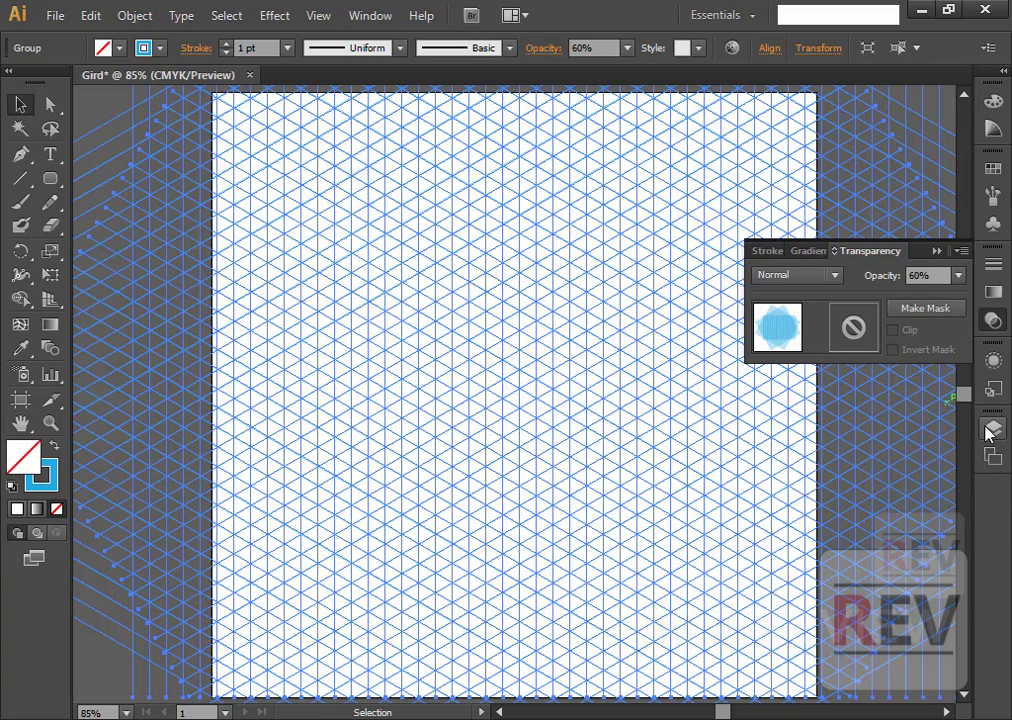
Lock Layer 1 with the grid and add a new empty Layer 2 above it.
click(993, 428)
click(772, 441)
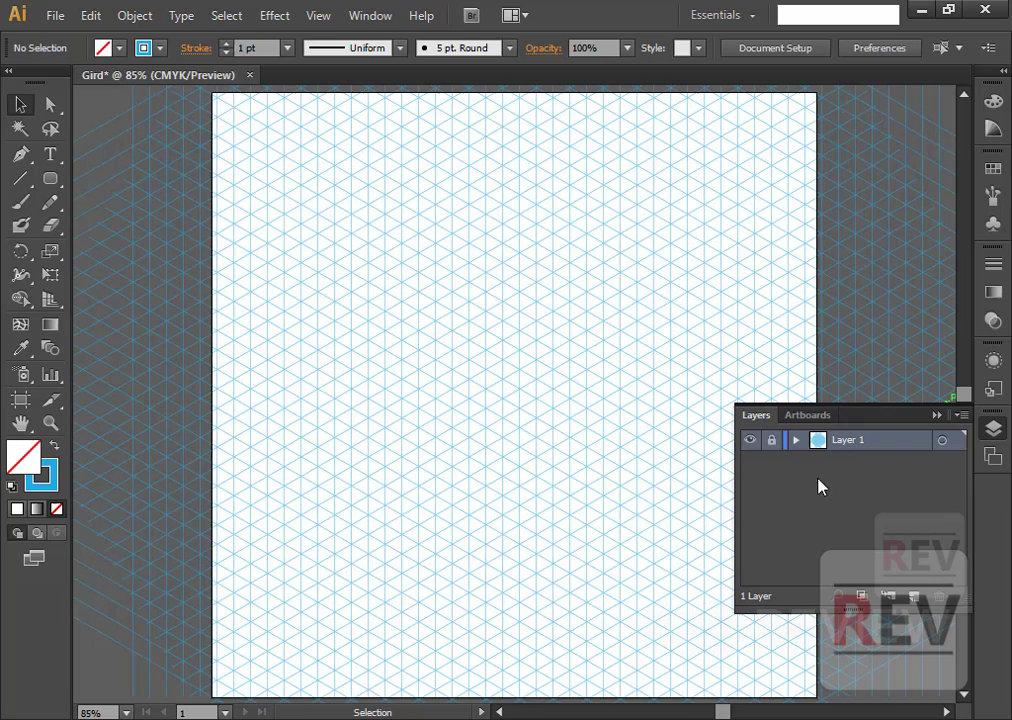
click(990, 428)
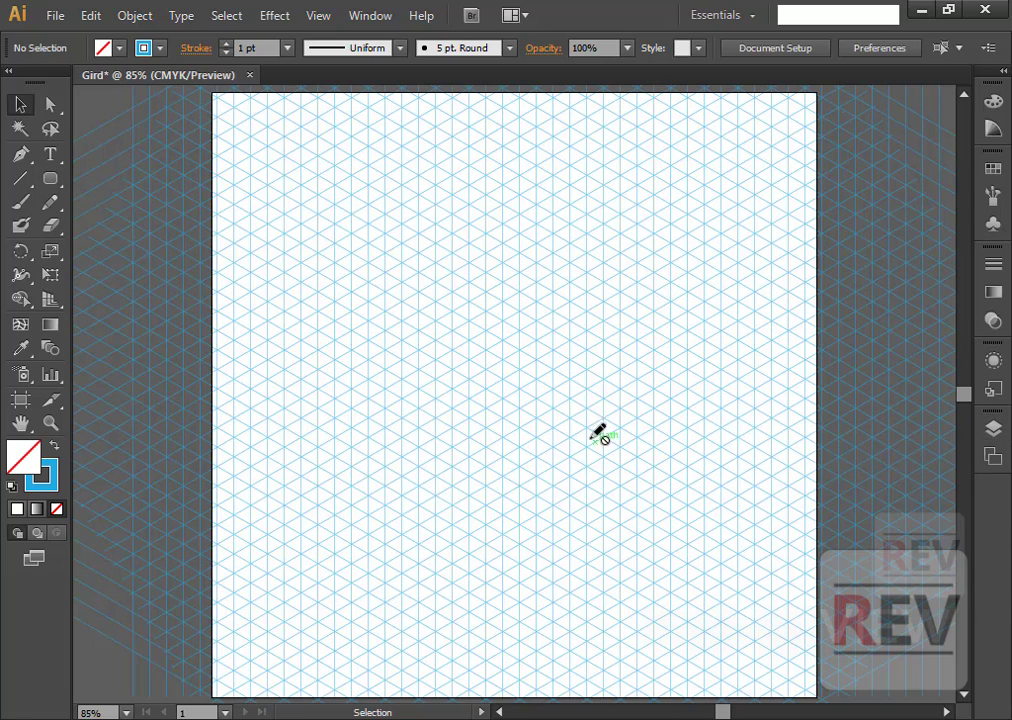
click(993, 430)
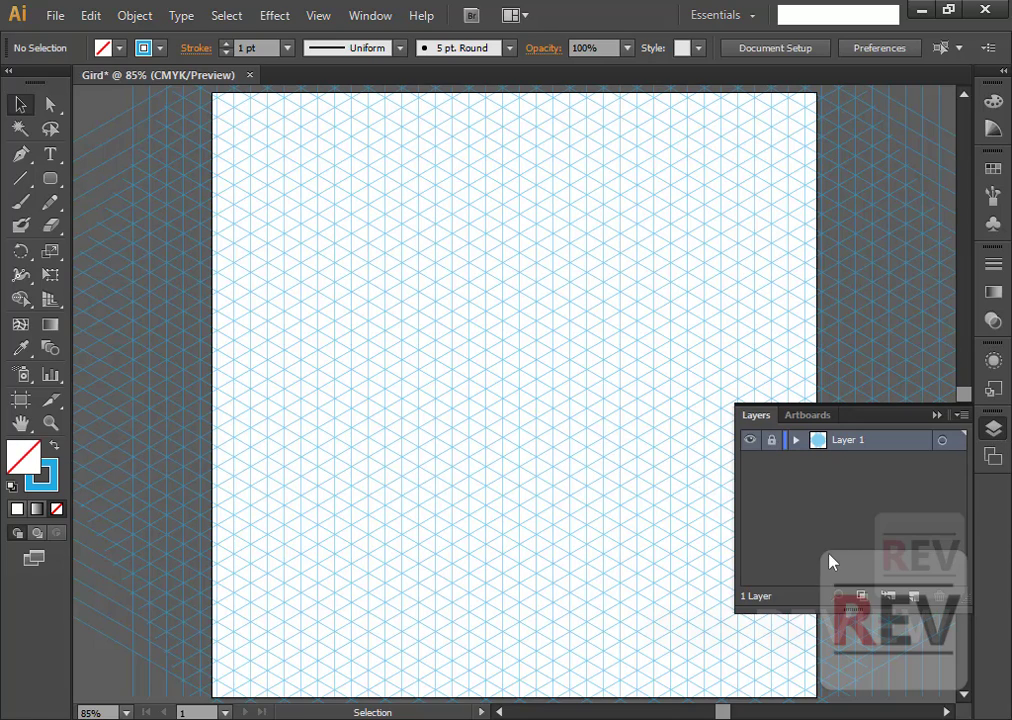
click(913, 598)
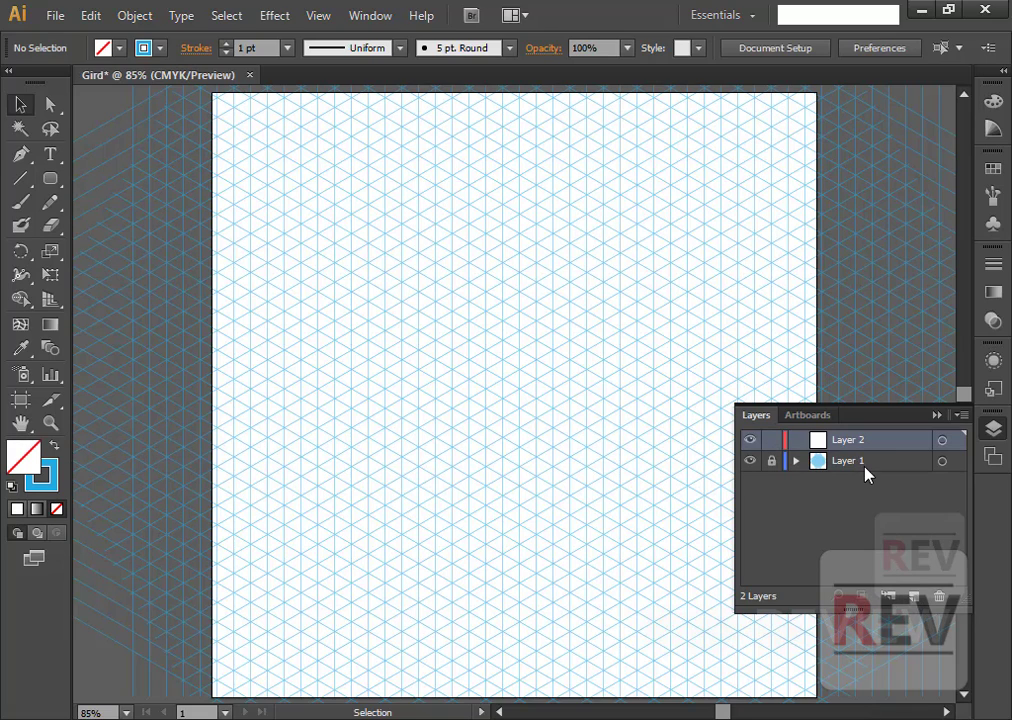
click(990, 430)
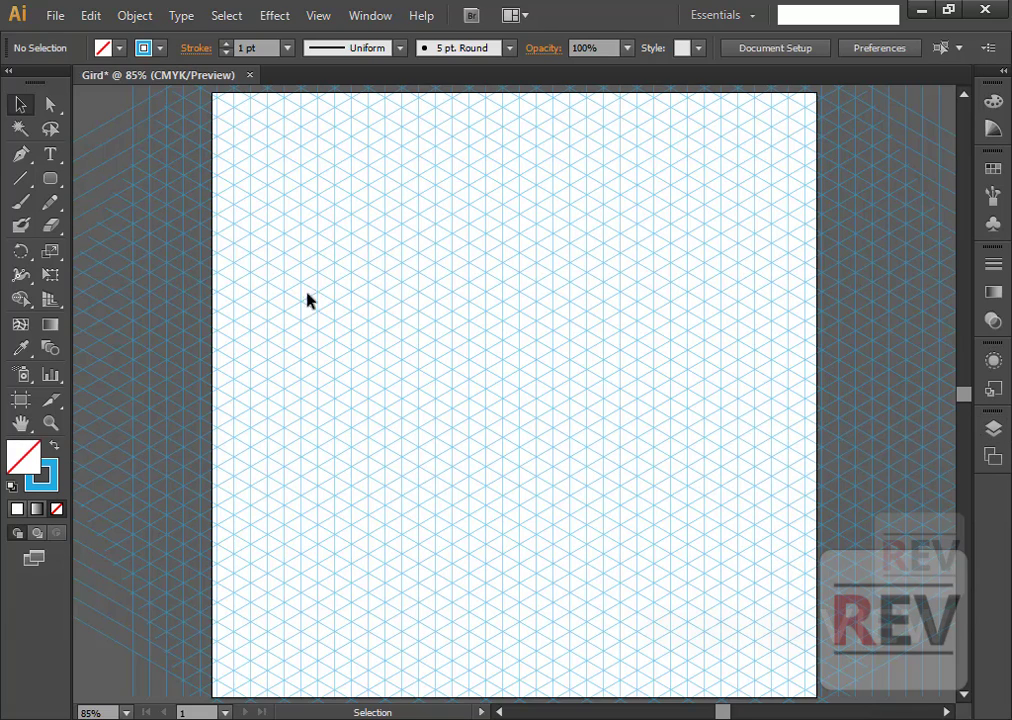
Draw a vertical line segment along one of the grid's vertical lines.
click(26, 183)
key(ctrl+space)
drag(307, 248, 656, 507)
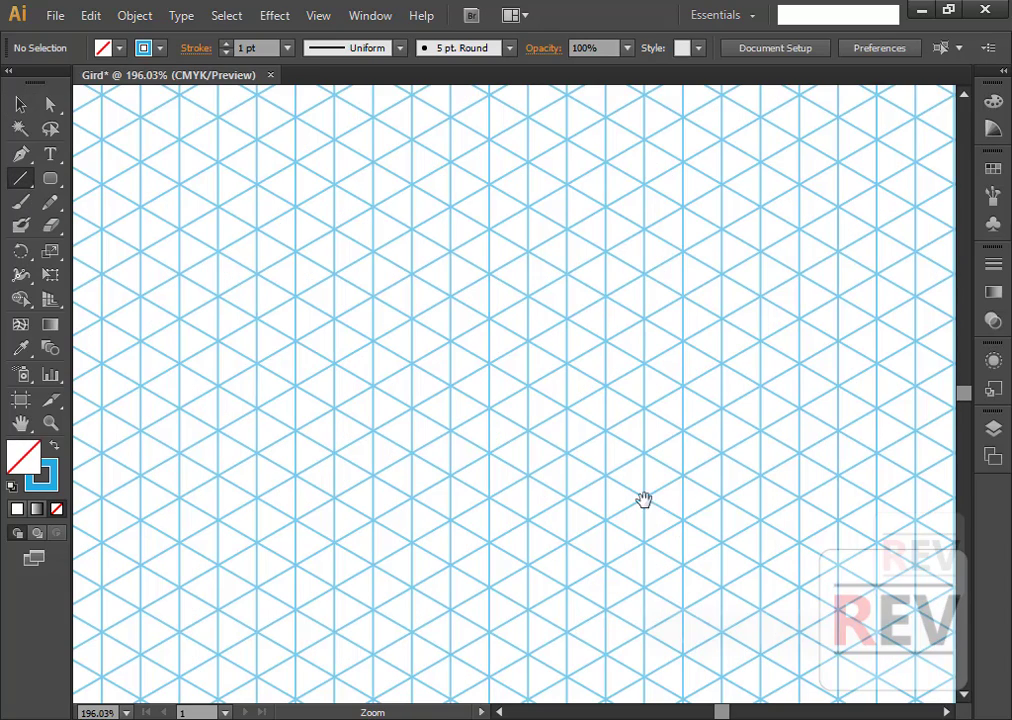
drag(373, 428, 373, 300)
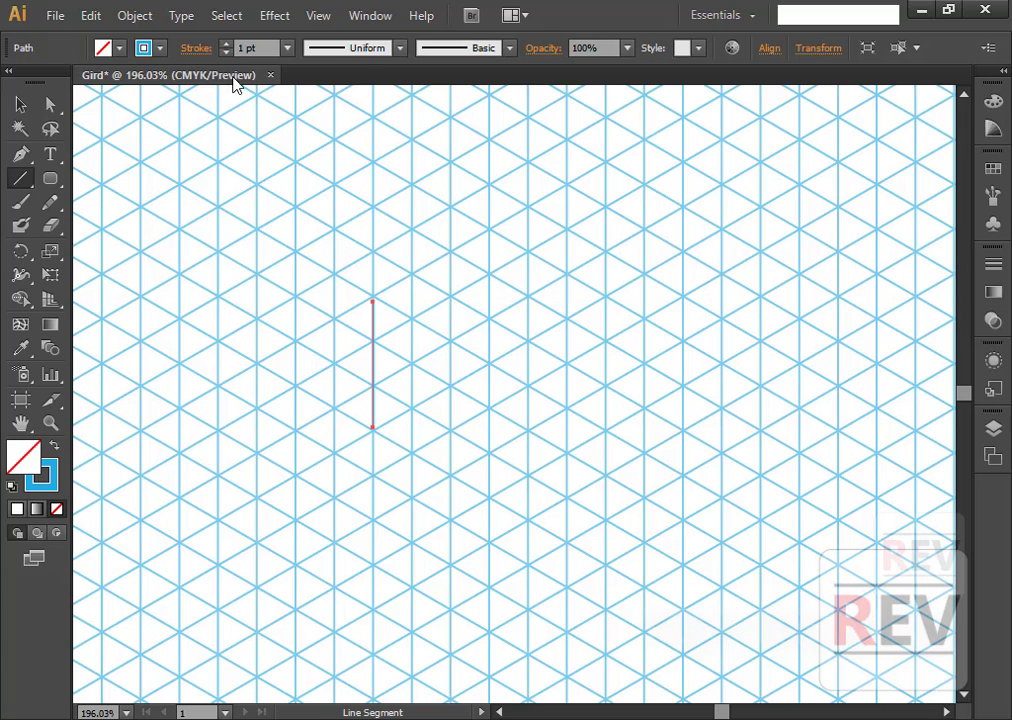
Give the new line a 2 pt black stroke.
click(288, 48)
click(307, 156)
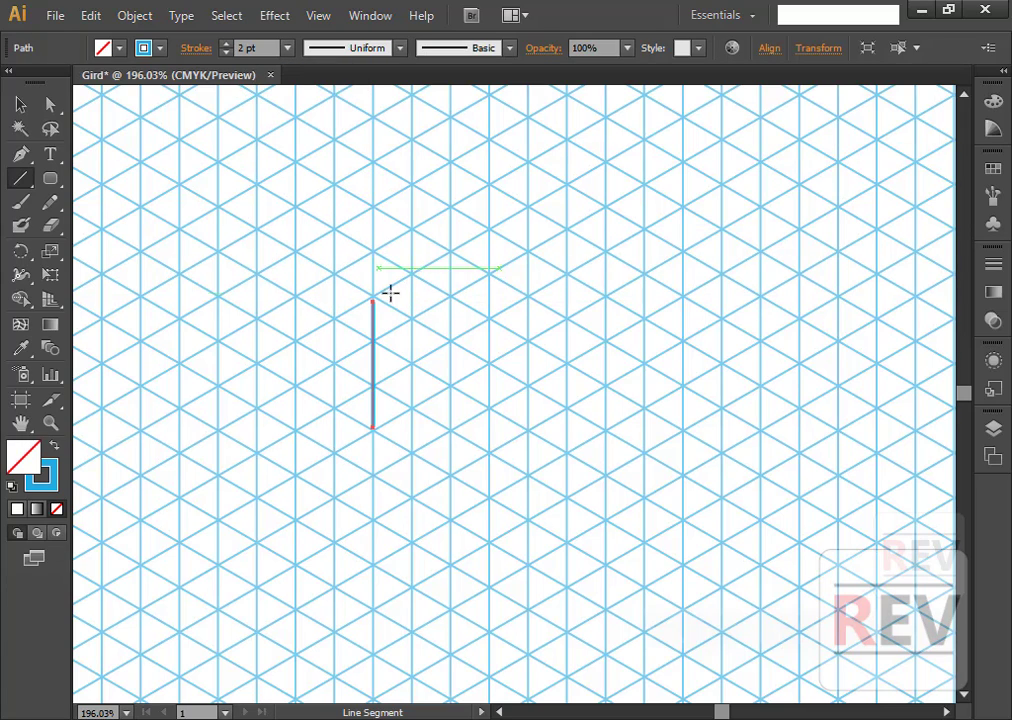
click(144, 48)
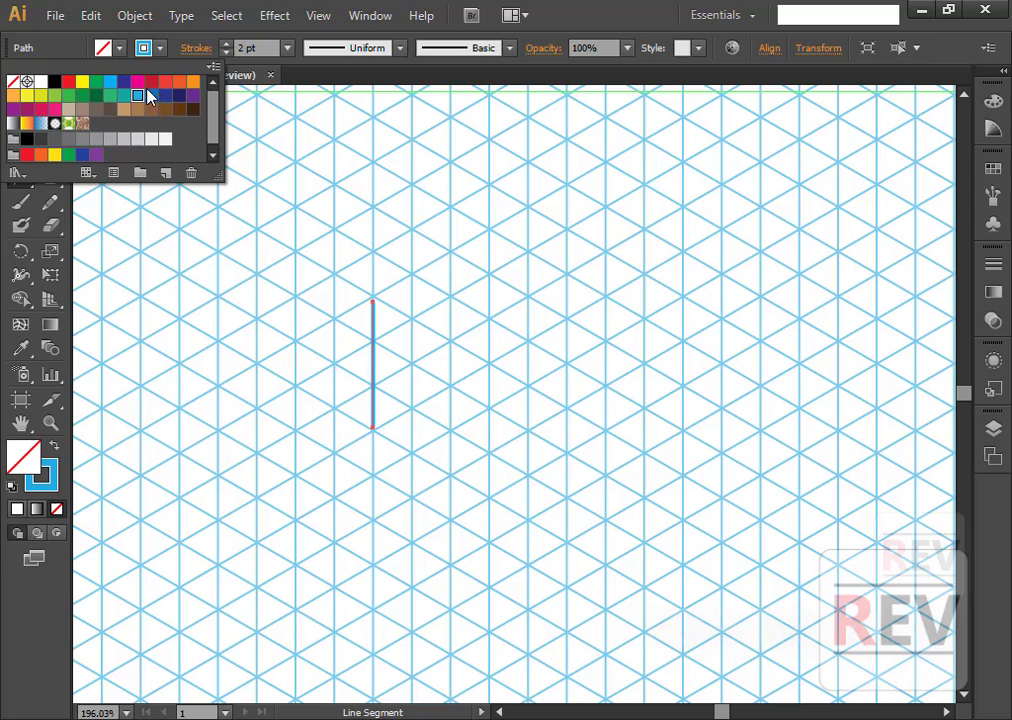
click(54, 81)
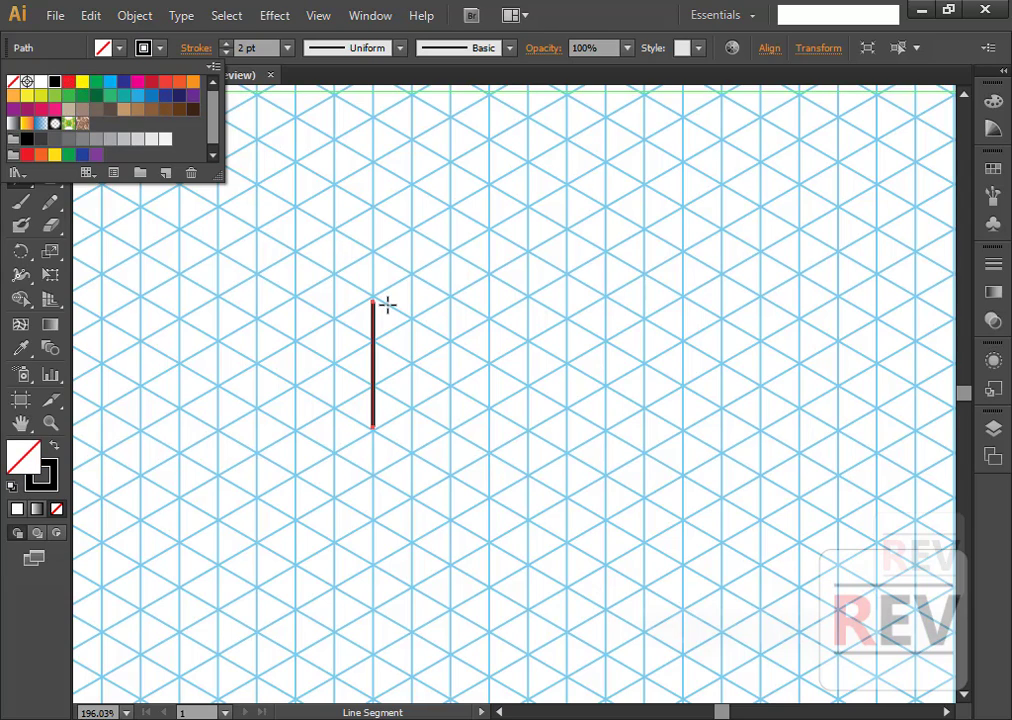
click(144, 48)
drag(332, 318, 538, 490)
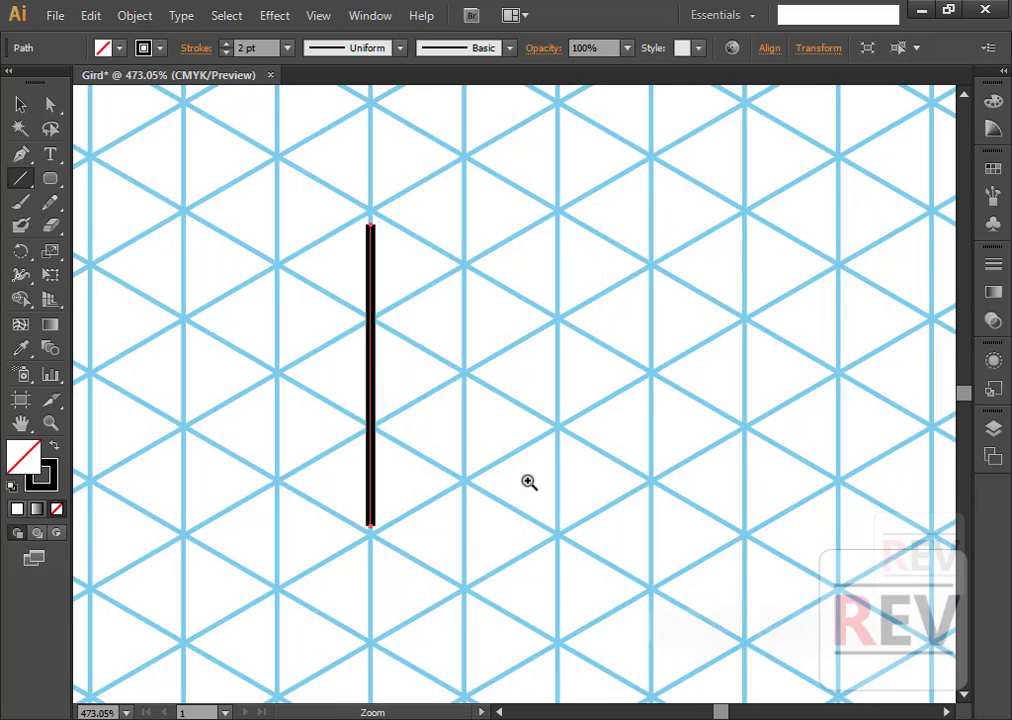